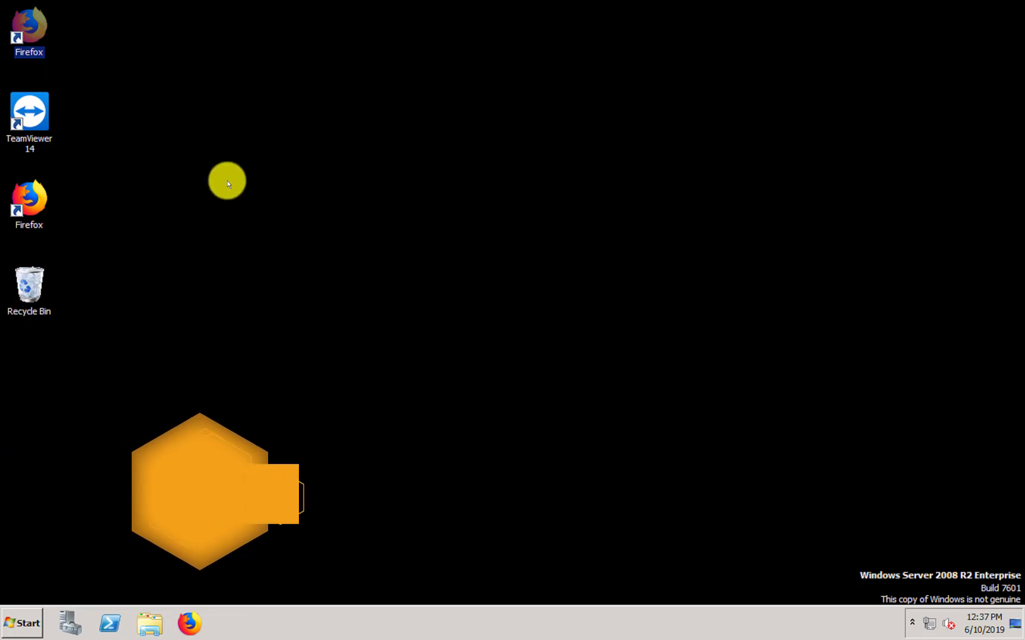
- Launch Firefox from its desktop shortcut
{"action": "left_click", "coordinate": [281, 309]}
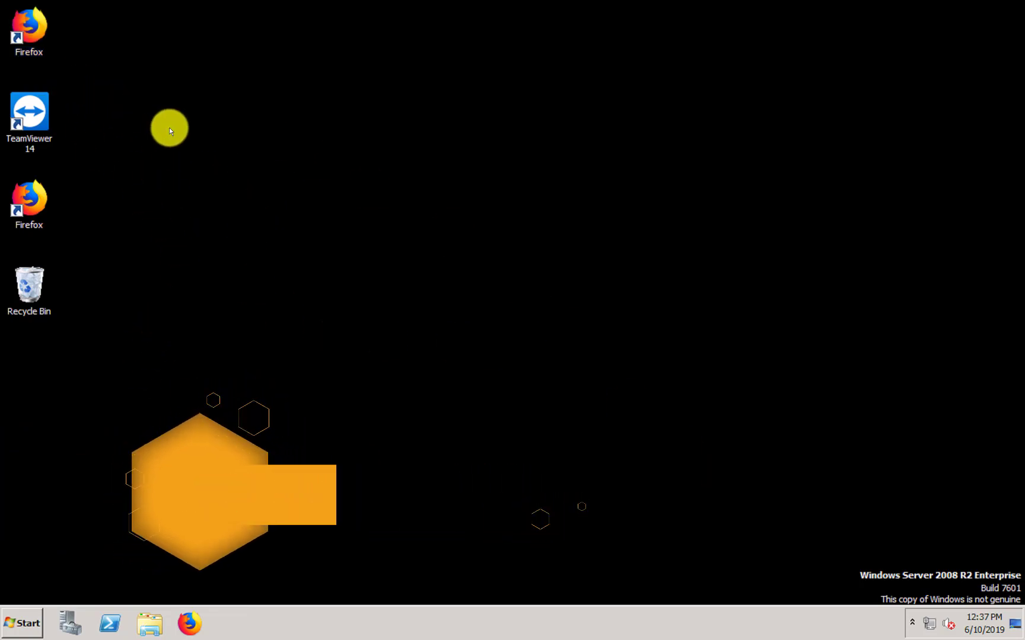
{"action": "left_click", "coordinate": [37, 43]}
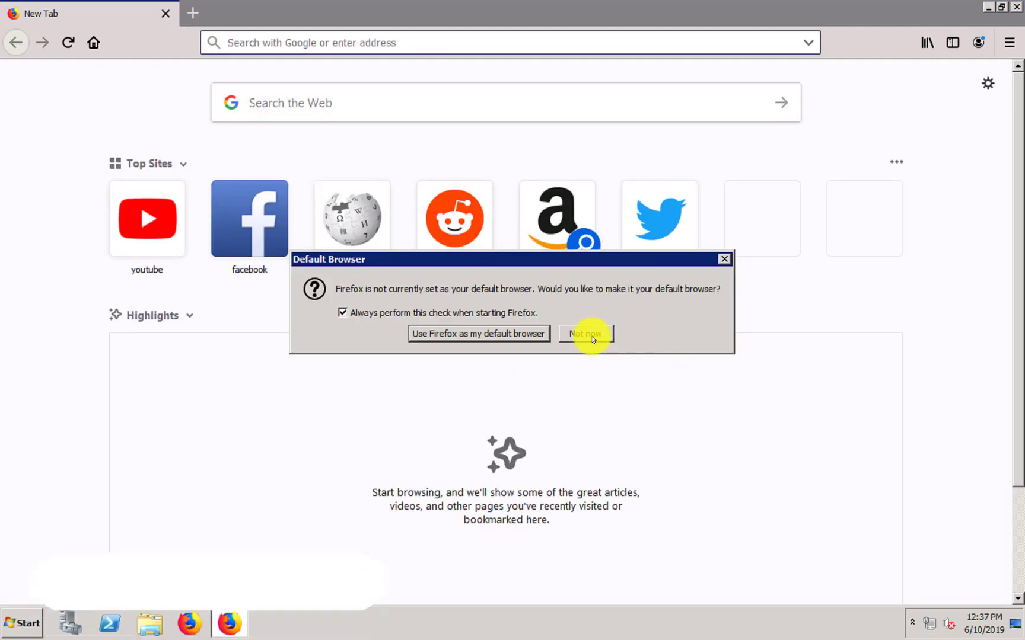
- Dismiss the default-browser prompt and go to eproc.cidrz.org
{"action": "left_click", "coordinate": [589, 336]}
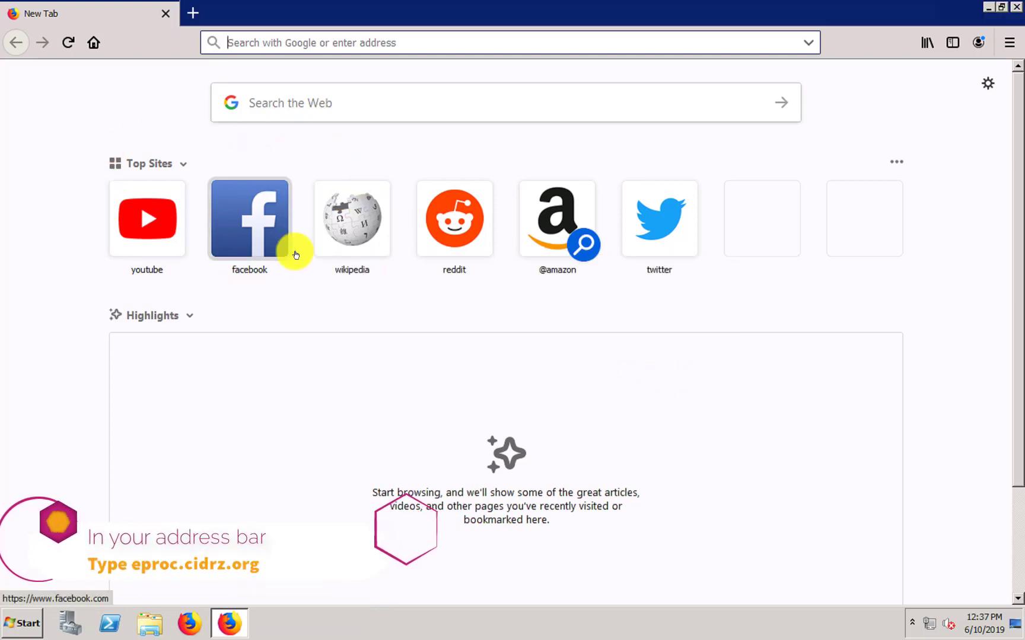
{"action": "left_click", "coordinate": [267, 51]}
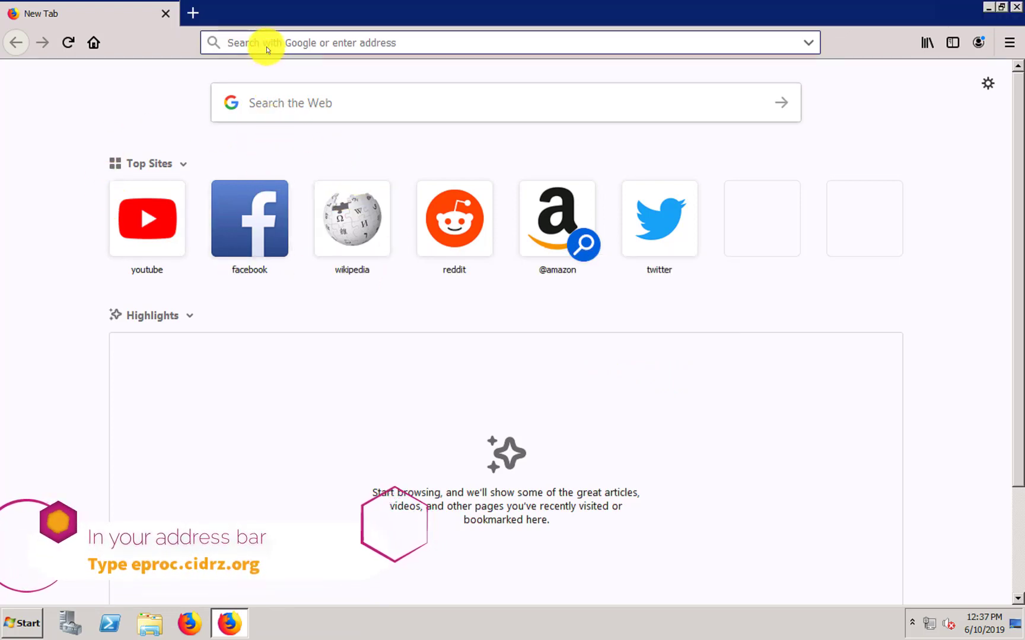
{"action": "type", "text": "epr"}
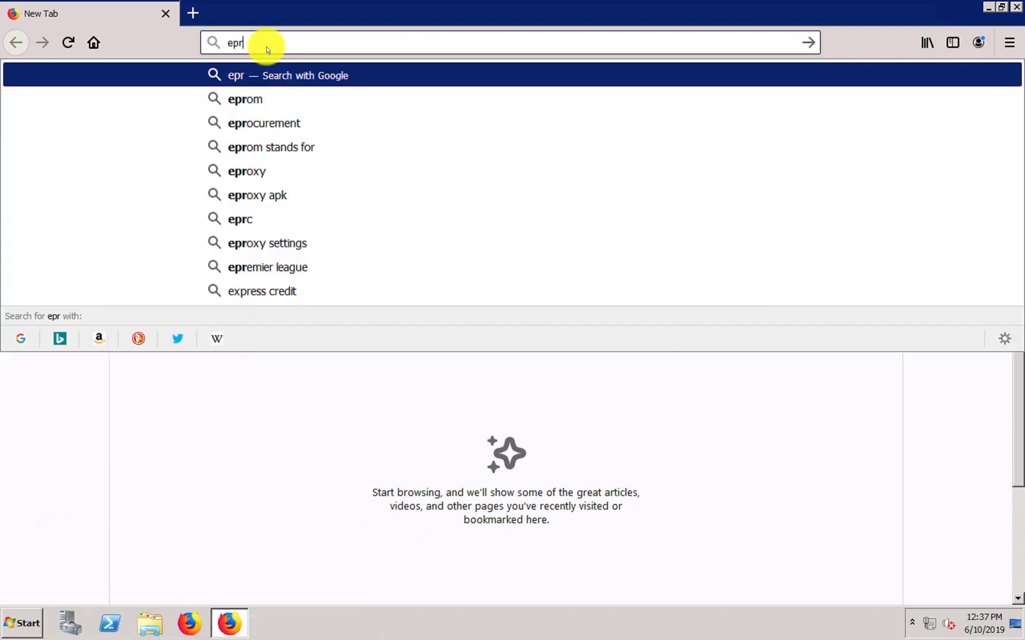
{"action": "type", "text": "oc.cidrz.org"}
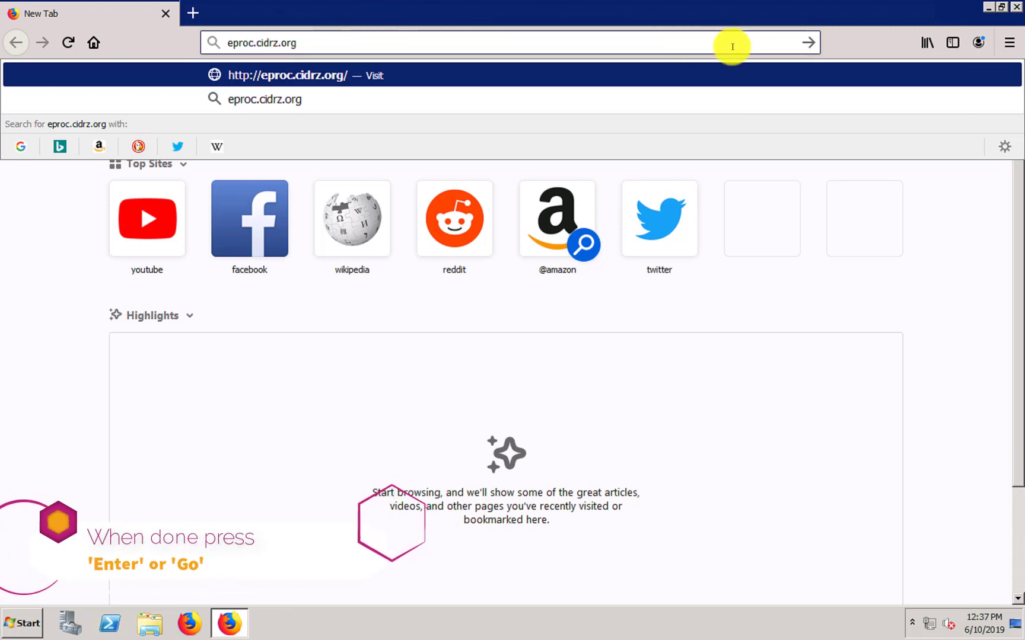
{"action": "left_click", "coordinate": [809, 43]}
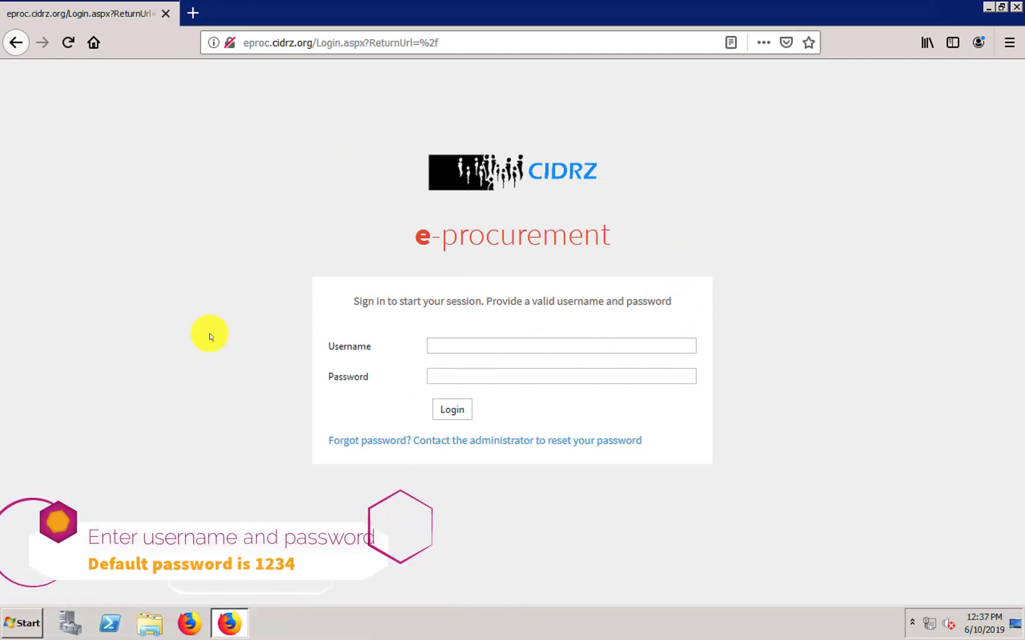
- Log in with the supplier username and password, dismissing the insecure-login warnings
{"action": "left_click", "coordinate": [453, 344]}
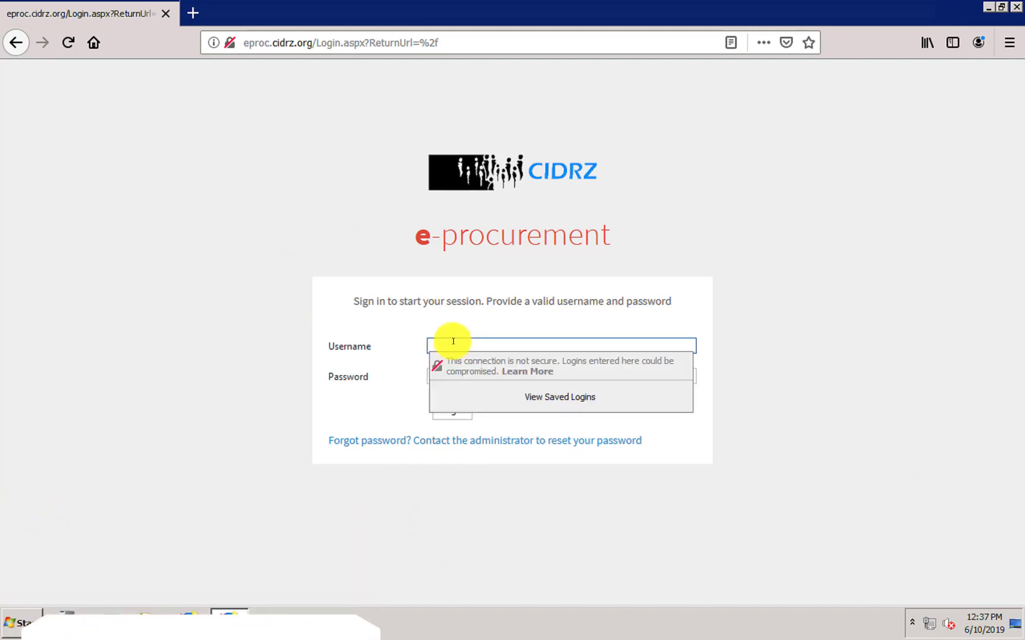
{"action": "type", "text": "SURE100"}
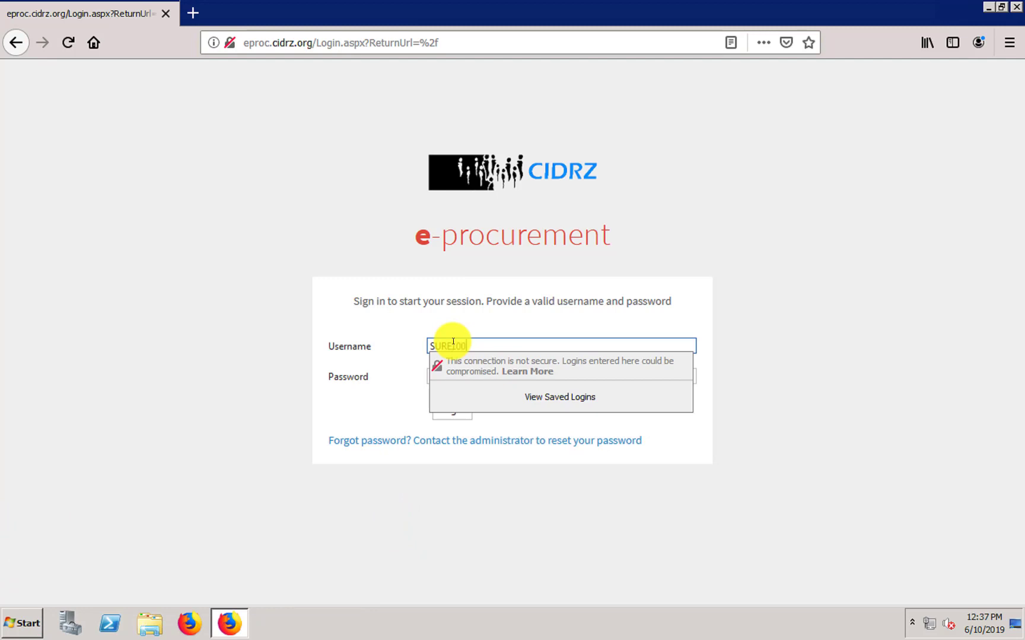
{"action": "left_click", "coordinate": [817, 300]}
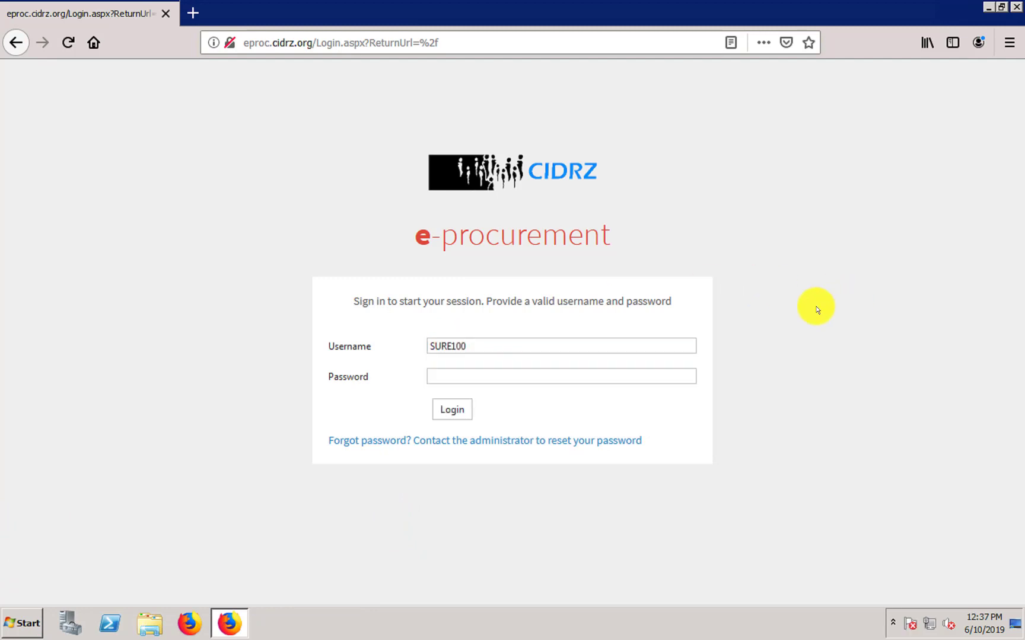
{"action": "left_click", "coordinate": [503, 382]}
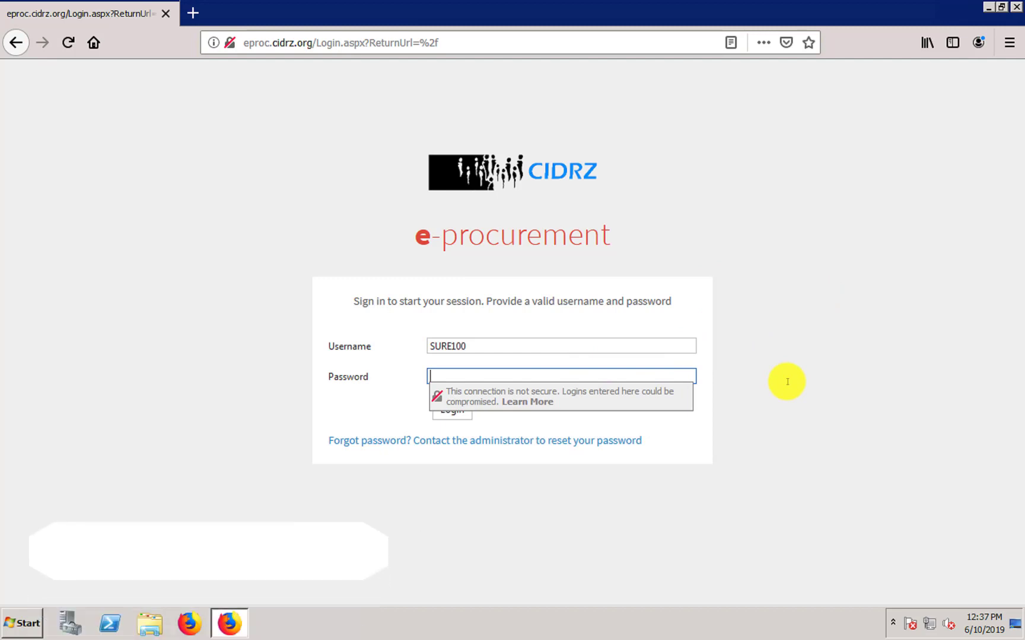
{"action": "type", "text": "••••"}
{"action": "left_click", "coordinate": [888, 341]}
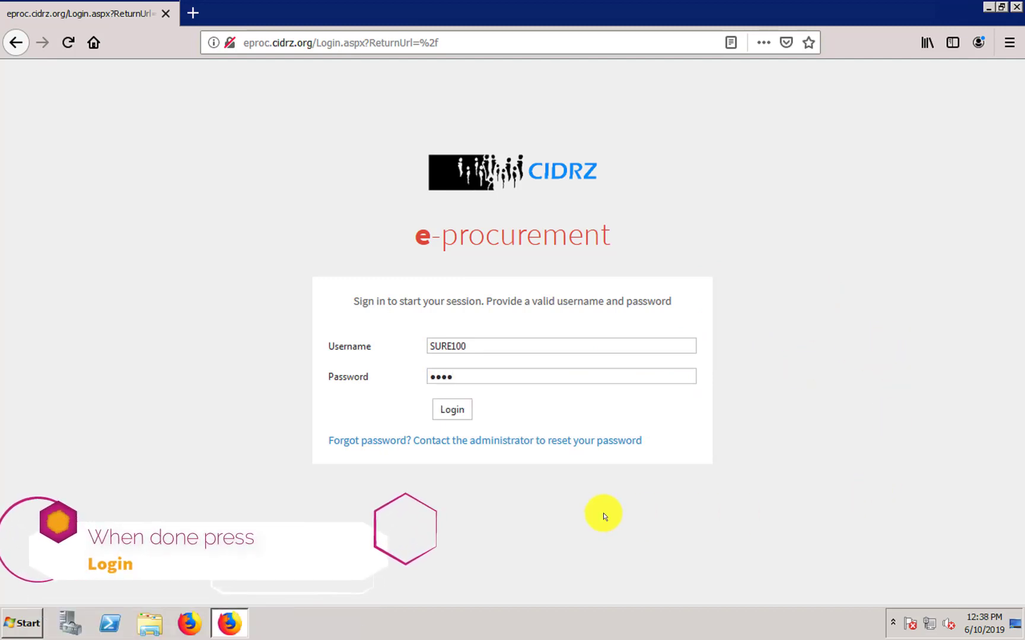
{"action": "left_click", "coordinate": [450, 409]}
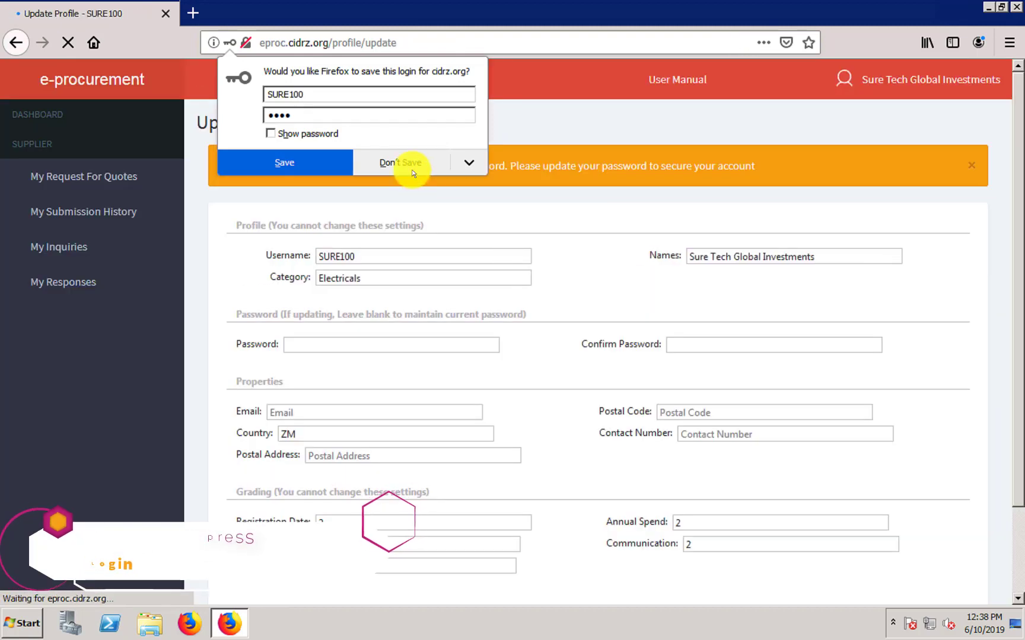
- Decline saving the login, then enter a new five-character password in Password and Confirm Password
{"action": "left_click", "coordinate": [412, 170]}
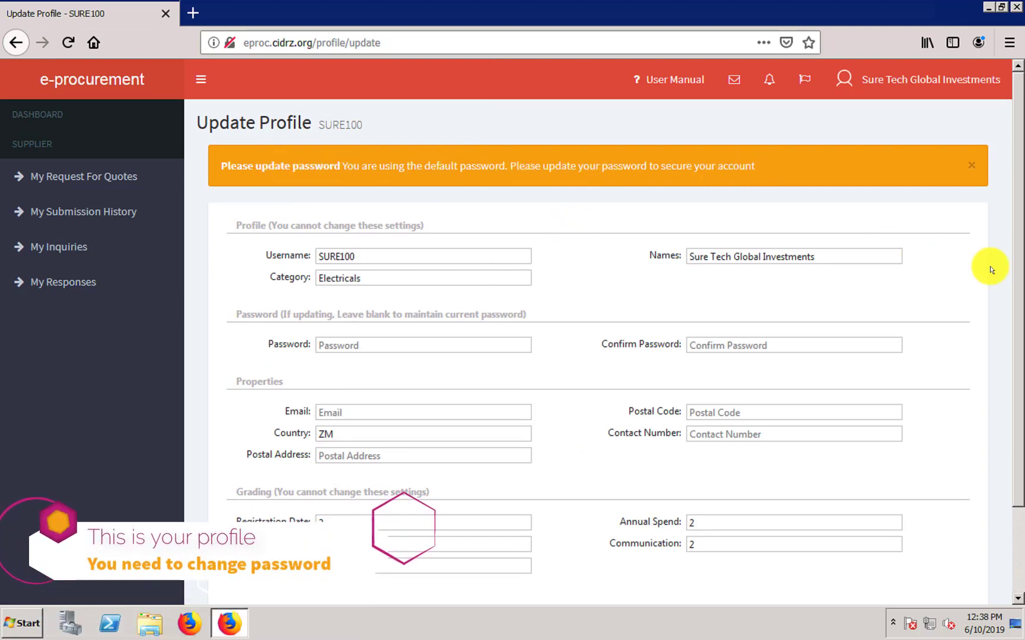
{"action": "scroll", "coordinate": [1014, 363], "scroll_direction": "down", "scroll_amount": 1}
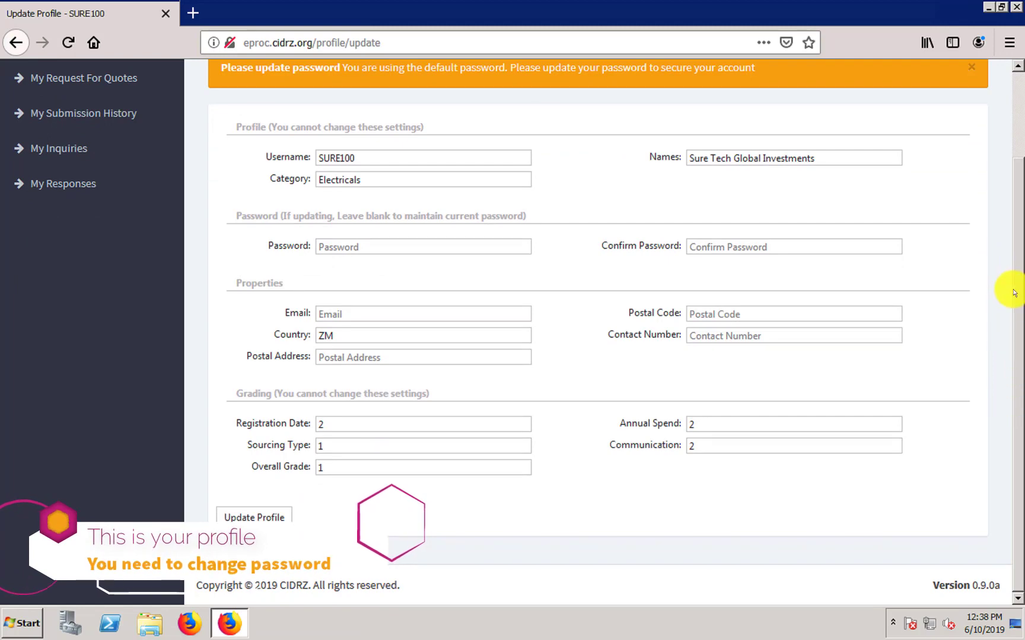
{"action": "scroll", "coordinate": [1009, 286], "scroll_direction": "up", "scroll_amount": 2}
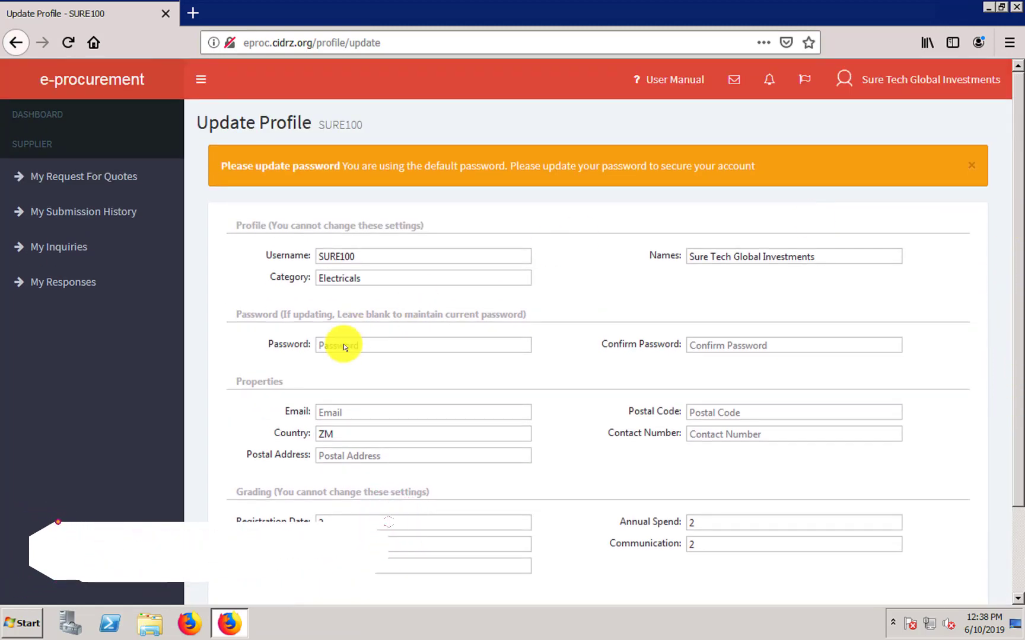
{"action": "left_click", "coordinate": [337, 346]}
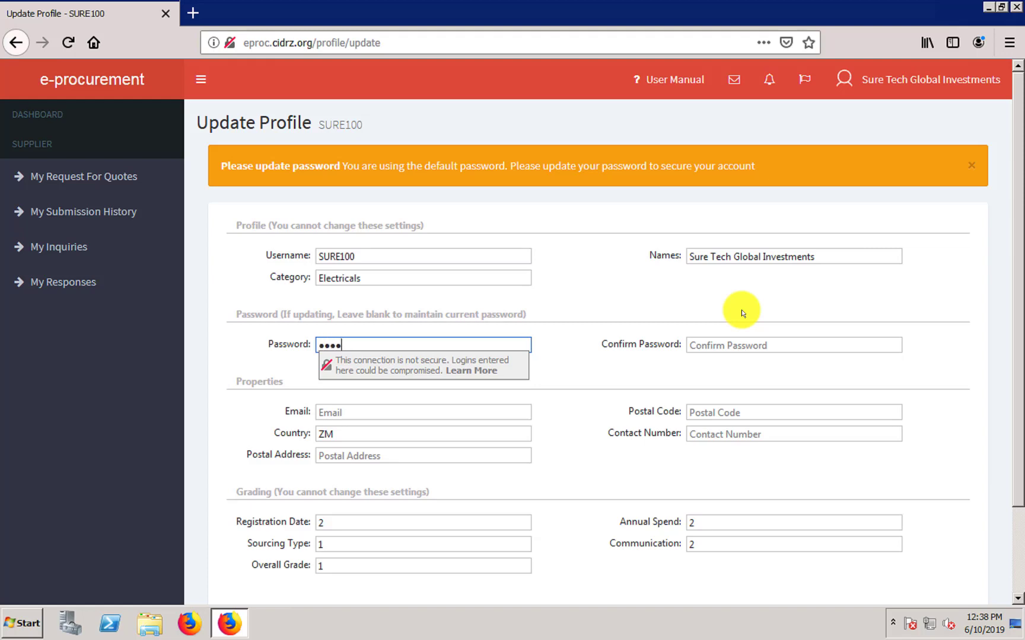
{"action": "type", "text": "•"}
{"action": "left_click", "coordinate": [829, 346]}
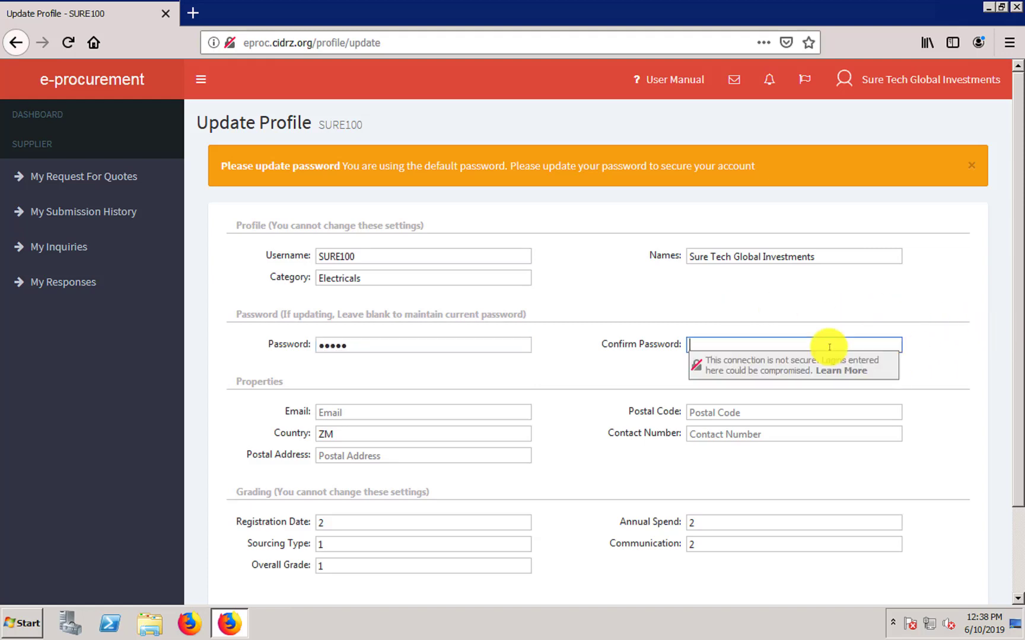
{"action": "type", "text": "•••••"}
{"action": "left_click", "coordinate": [606, 297]}
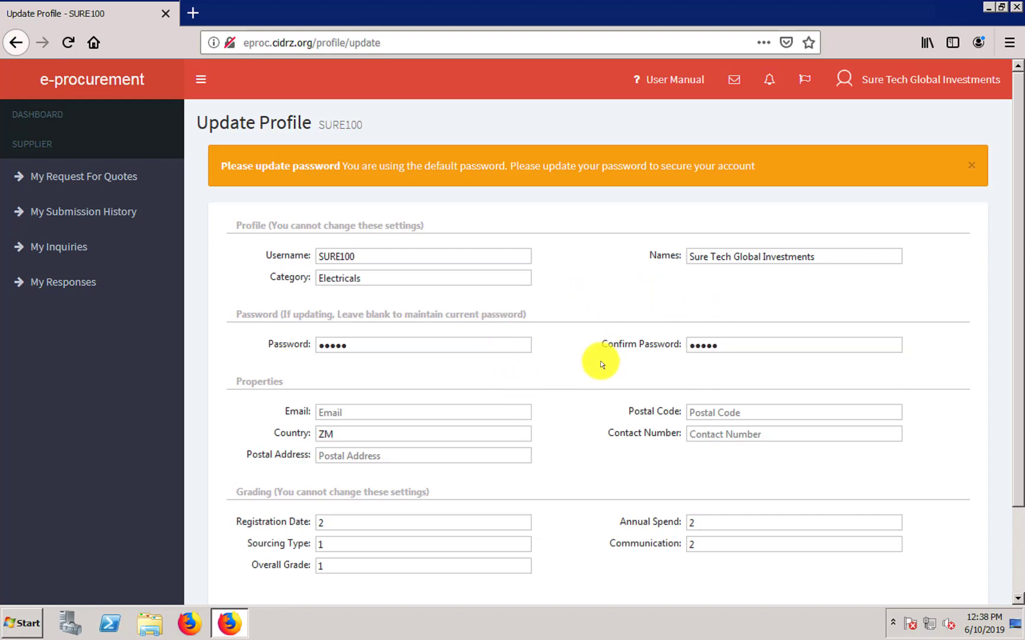
- Enter the contact e-mail address and save the updated profile
{"action": "left_click", "coordinate": [326, 411]}
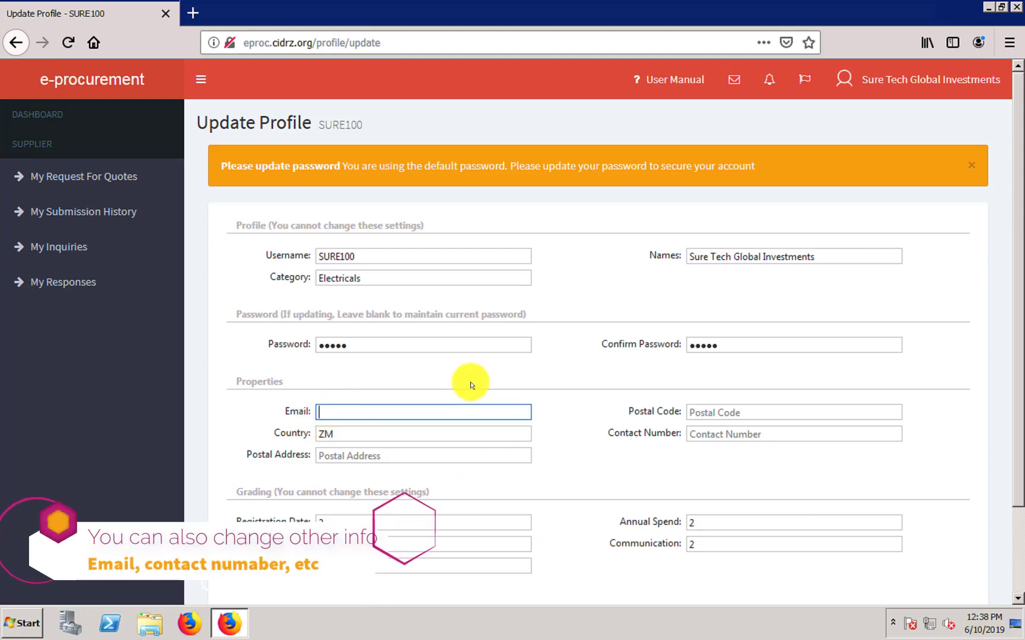
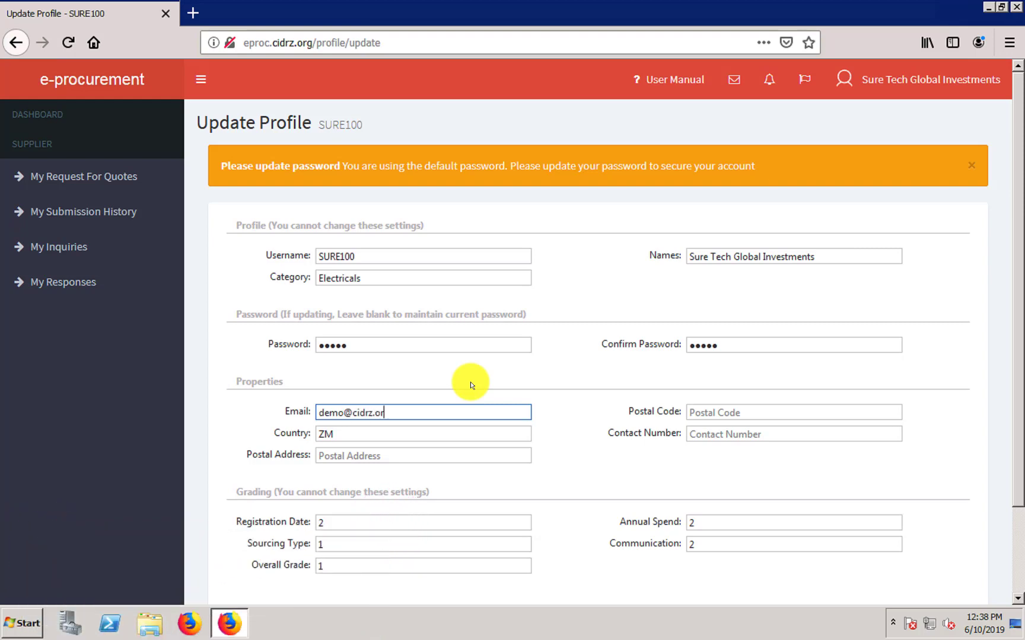
{"action": "left_click", "coordinate": [664, 436]}
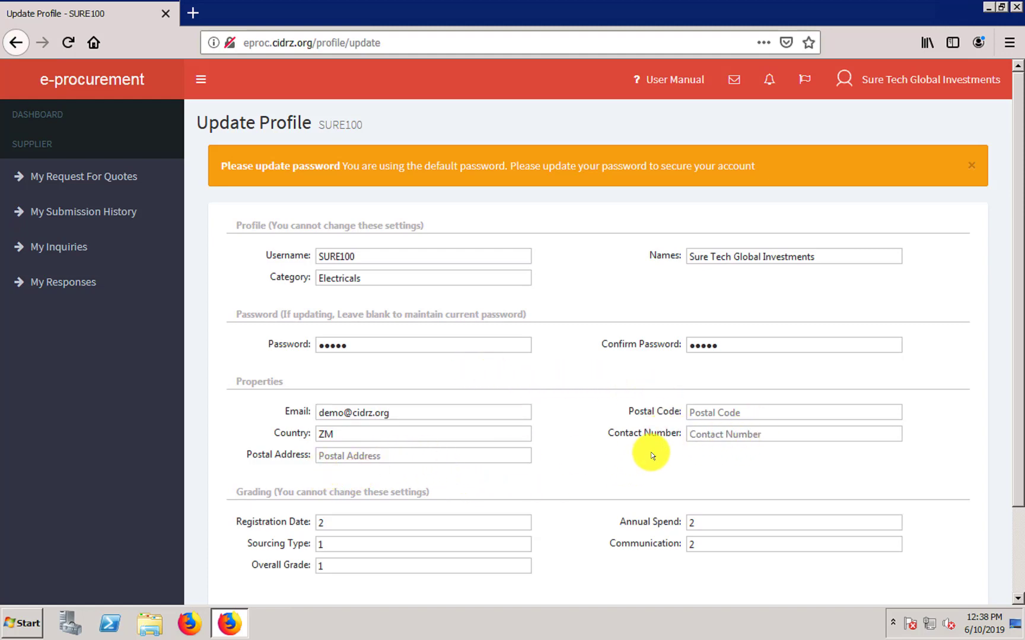
{"action": "left_click", "coordinate": [727, 436]}
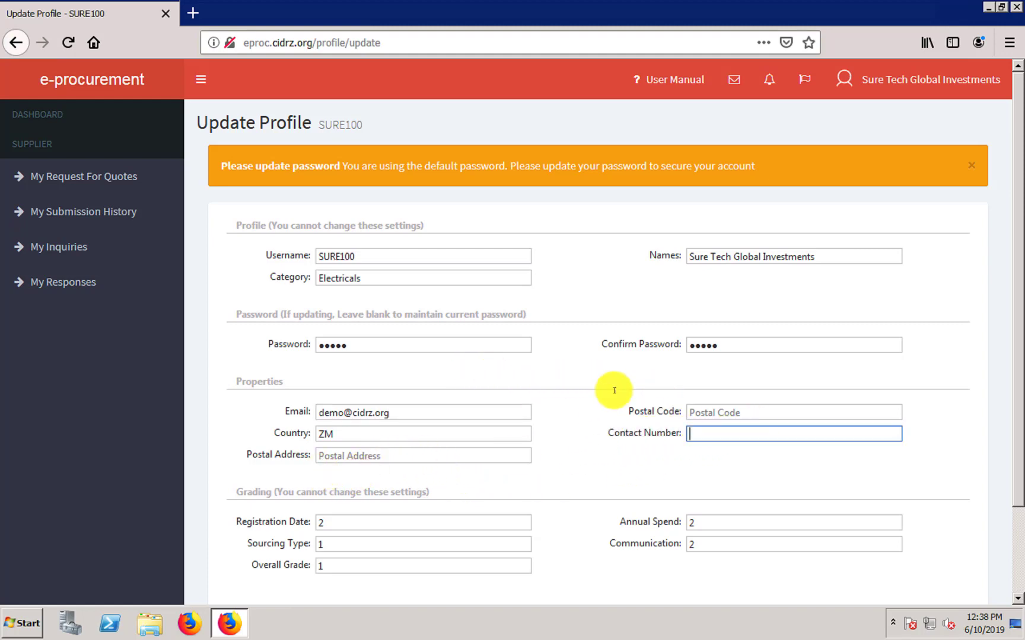
{"action": "left_click", "coordinate": [717, 417]}
{"action": "left_click", "coordinate": [380, 461]}
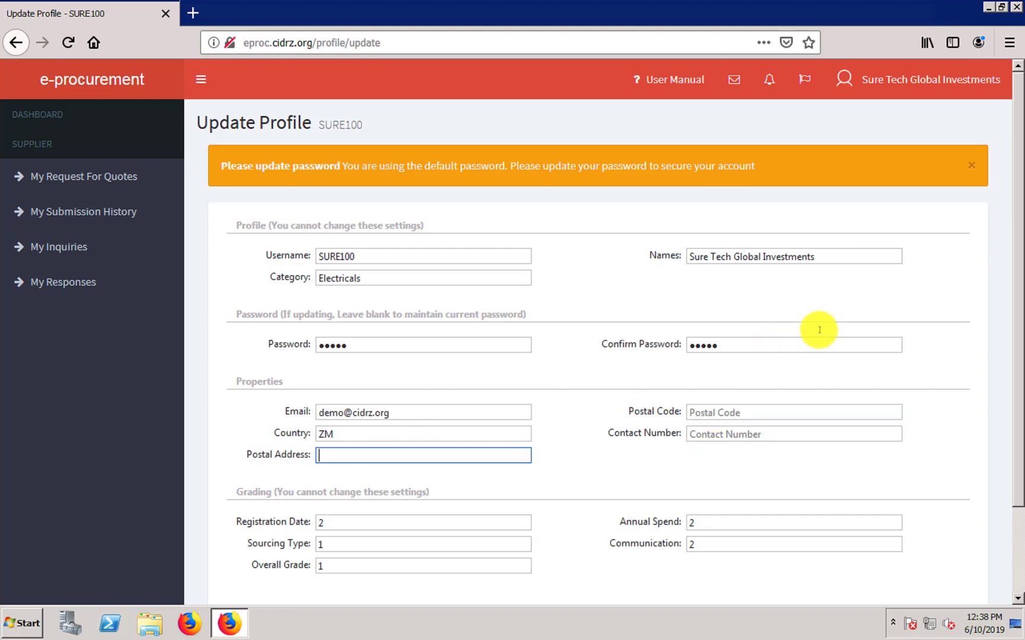
{"action": "left_click", "coordinate": [986, 346]}
{"action": "scroll", "coordinate": [1011, 450], "scroll_direction": "down", "scroll_amount": 3}
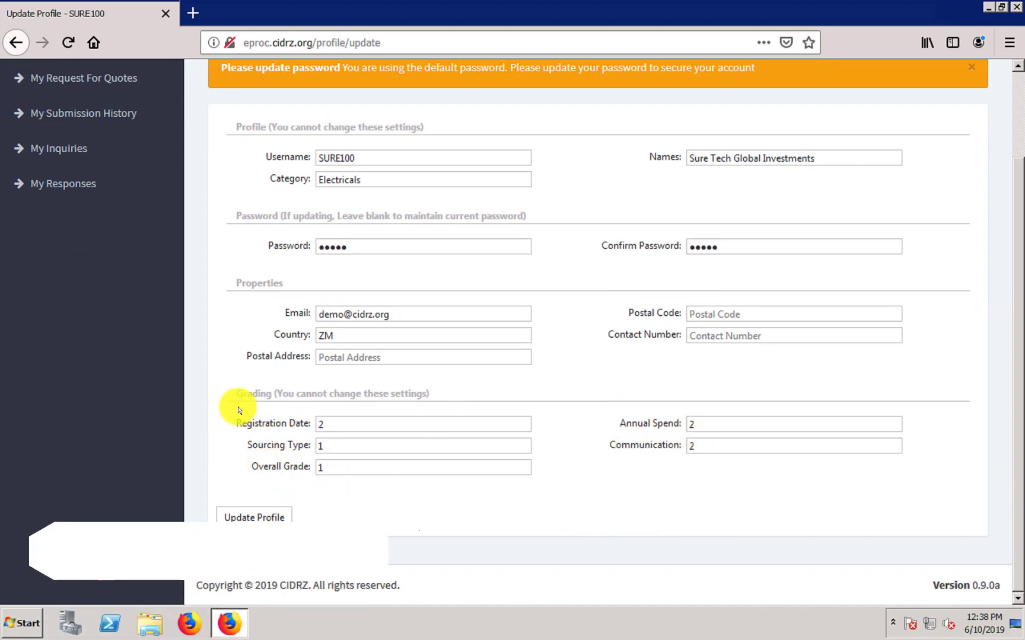
{"action": "left_click", "coordinate": [253, 518]}
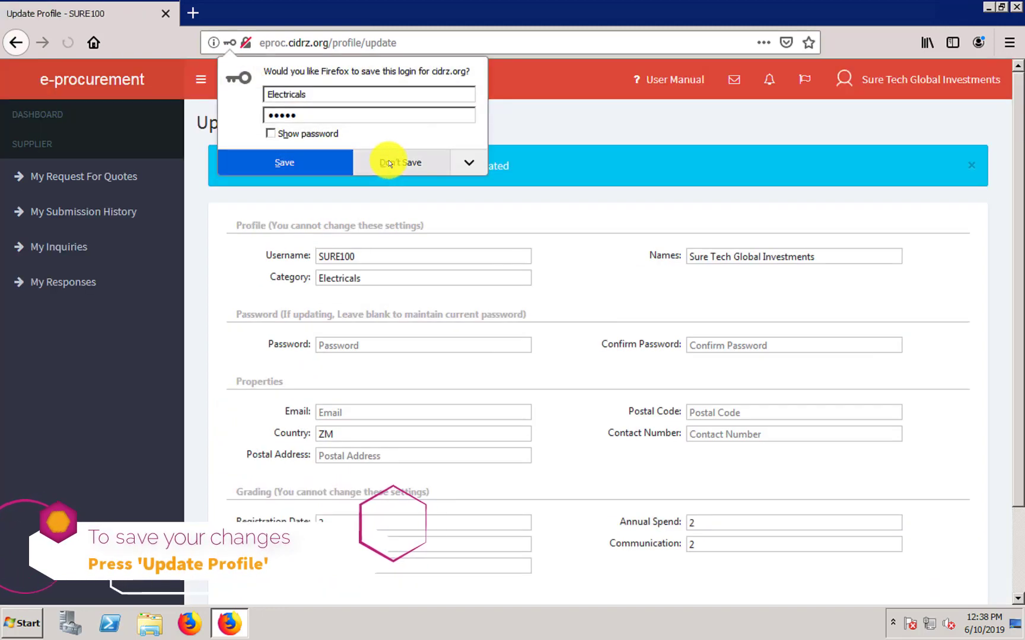
- Decline saving the login, dismiss the profile-updated message, and sign out via the account menu
{"action": "left_click", "coordinate": [390, 162]}
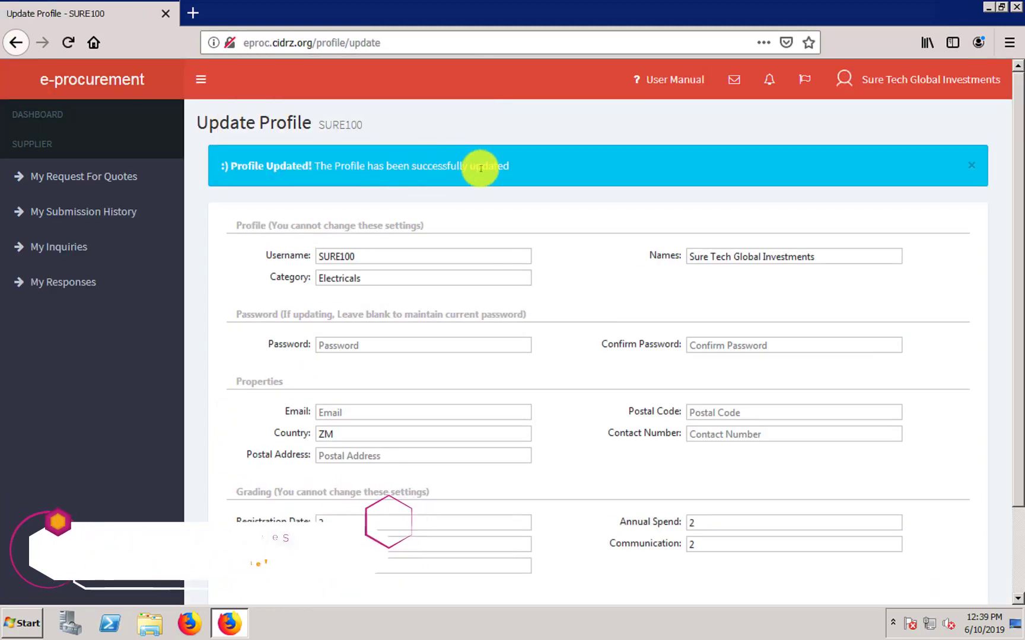
{"action": "scroll", "coordinate": [1020, 389], "scroll_direction": "down", "scroll_amount": 3}
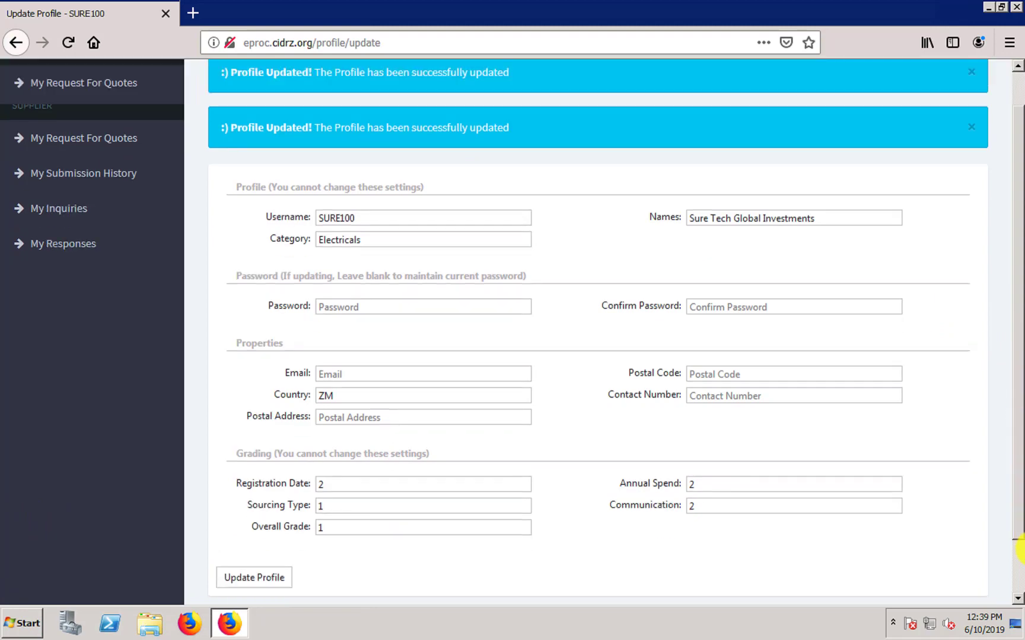
{"action": "left_click_drag", "start_coordinate": [1018, 231], "coordinate": [1017, 132]}
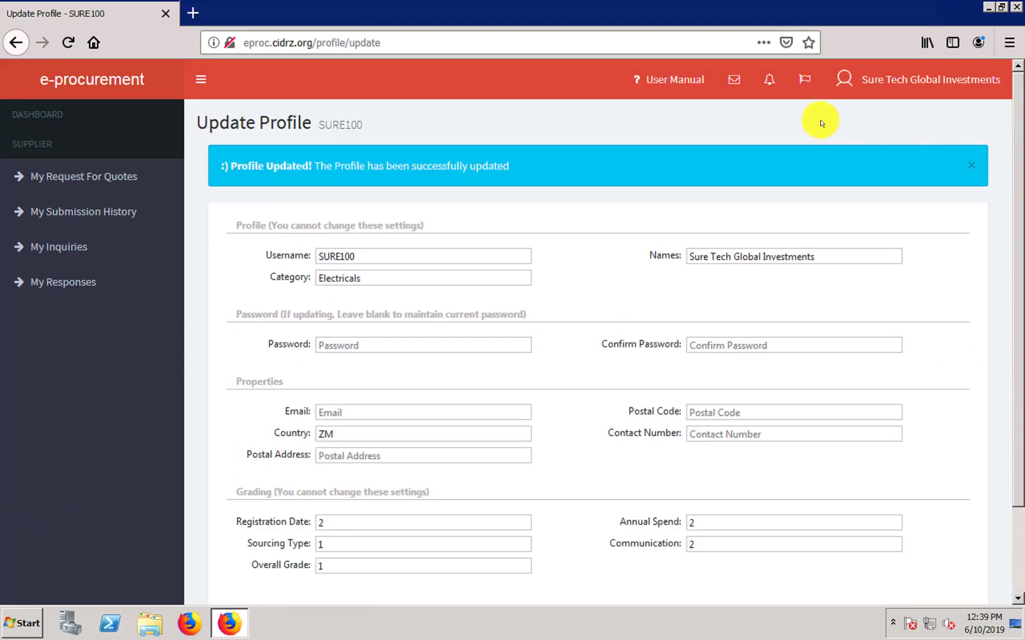
{"action": "left_click", "coordinate": [969, 170]}
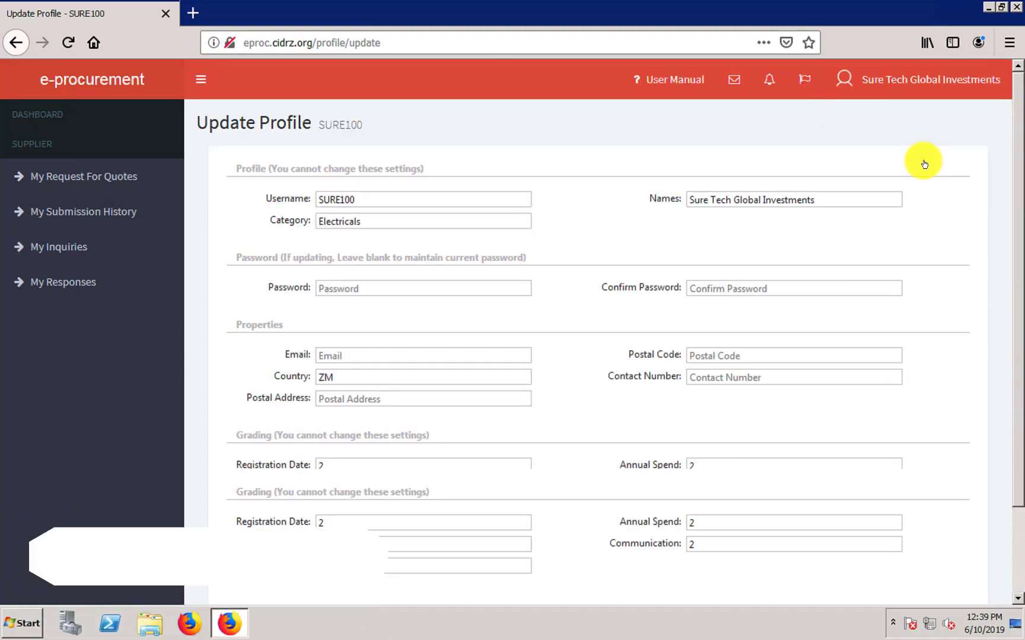
{"action": "left_click", "coordinate": [917, 87]}
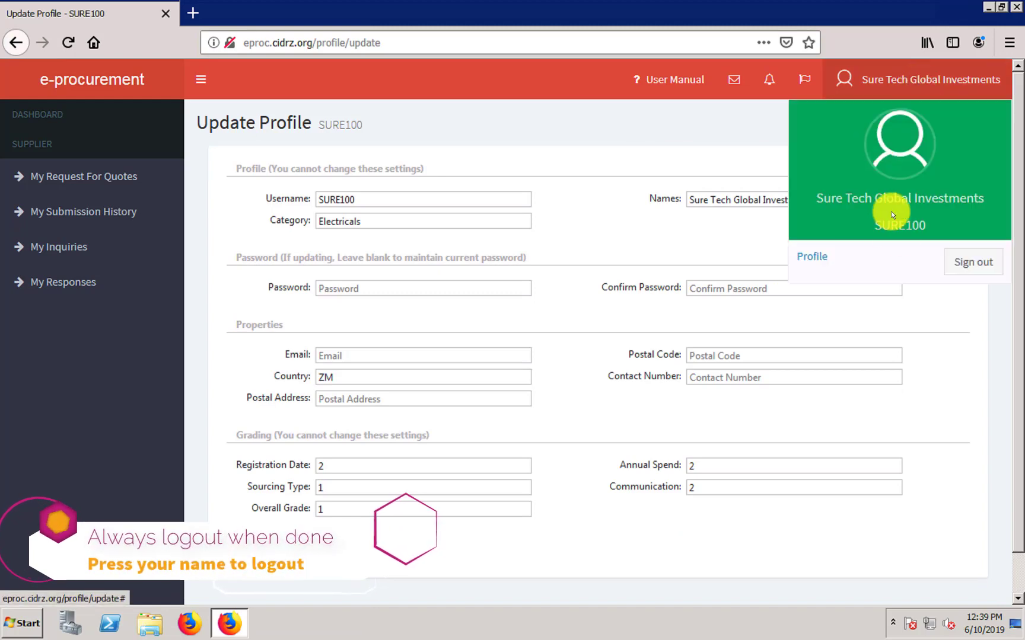
{"action": "left_click", "coordinate": [983, 265]}
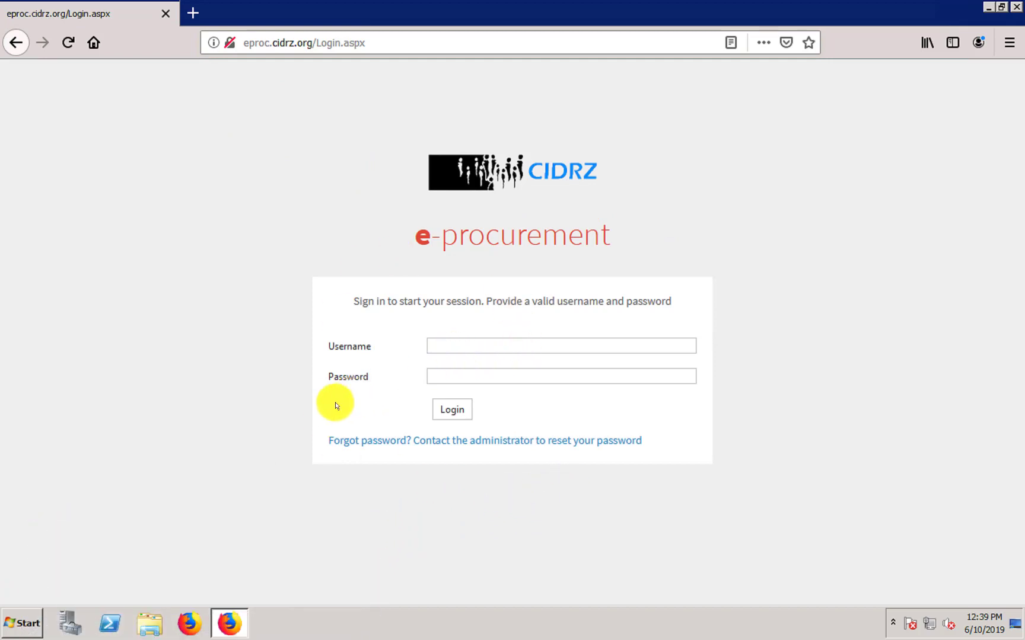
- Log back in with the supplier username and new five-character password, declining to save the login
{"action": "left_click", "coordinate": [438, 346]}
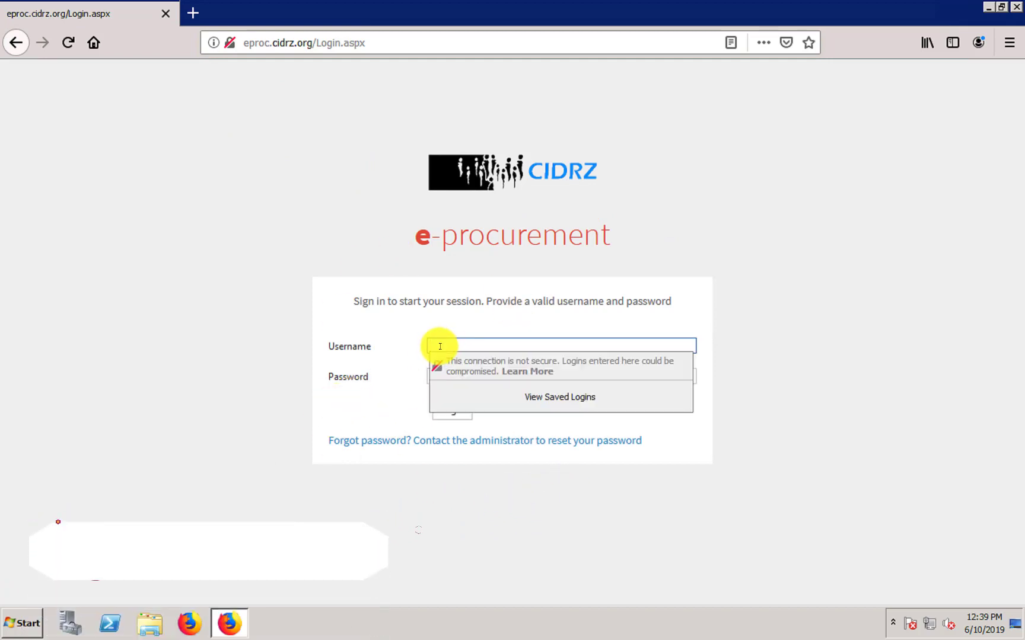
{"action": "type", "text": "SURE"}
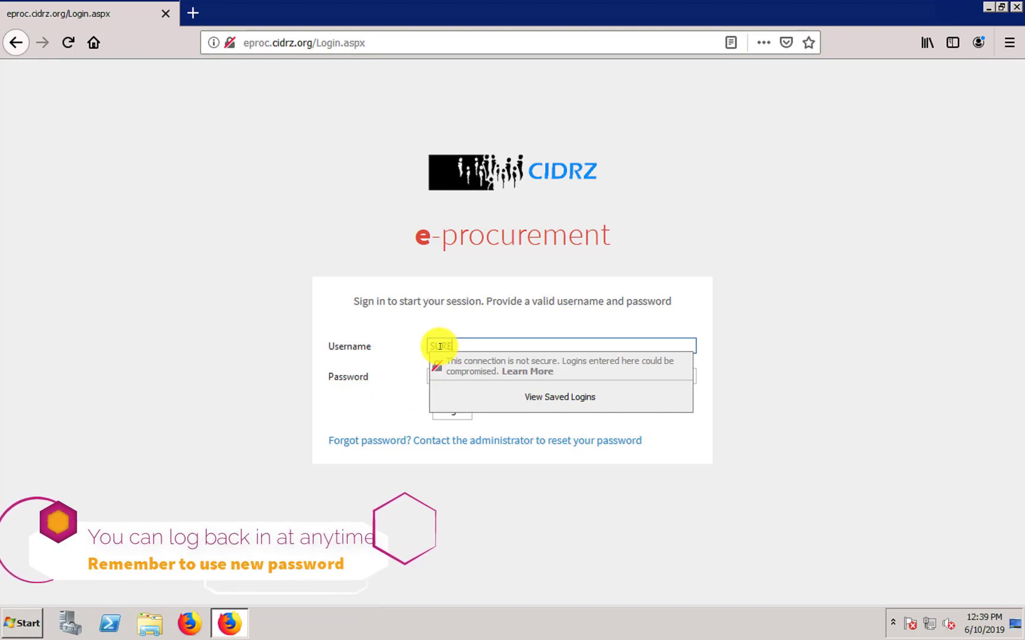
{"action": "type", "text": "100"}
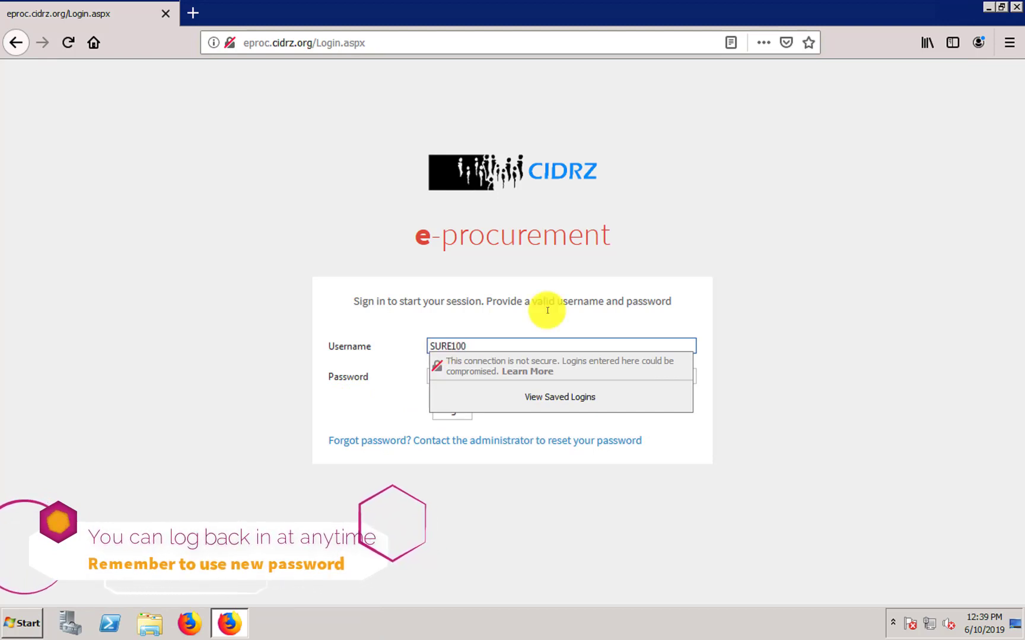
{"action": "left_click", "coordinate": [512, 377]}
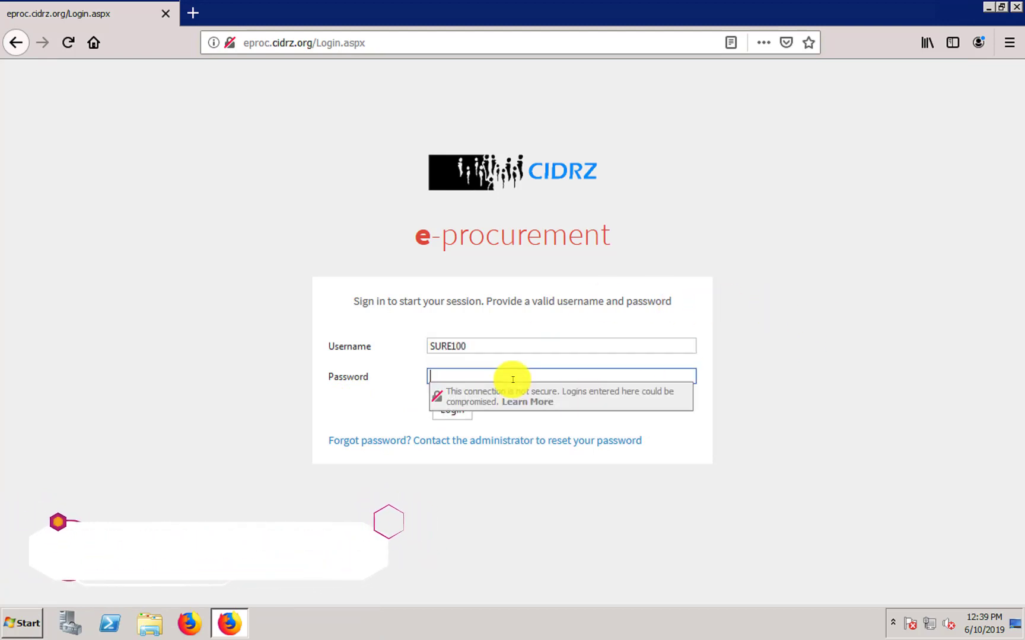
{"action": "type", "text": "•••••"}
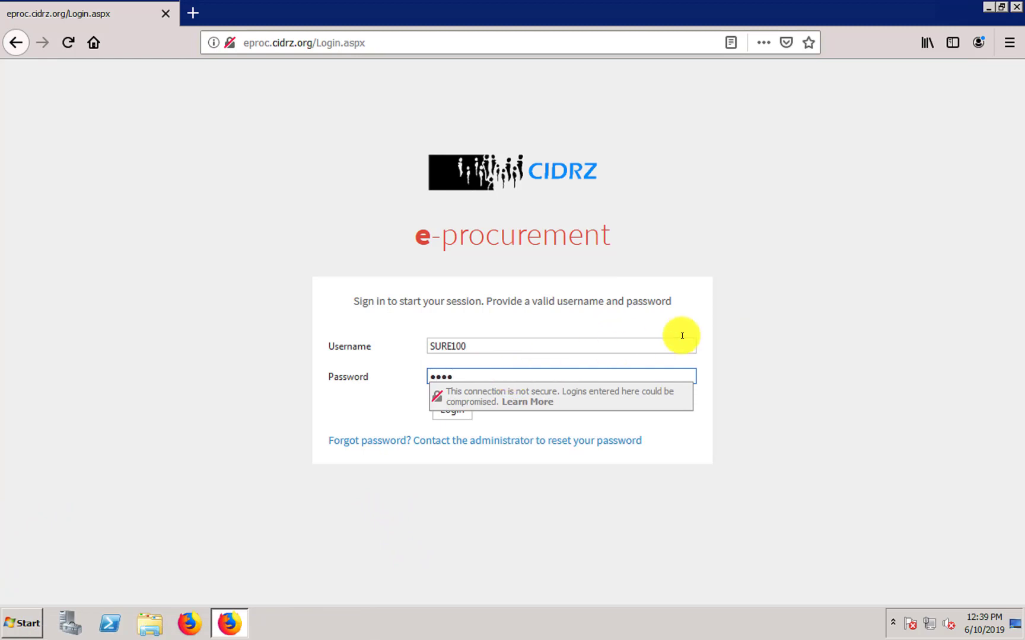
{"action": "left_click", "coordinate": [462, 455]}
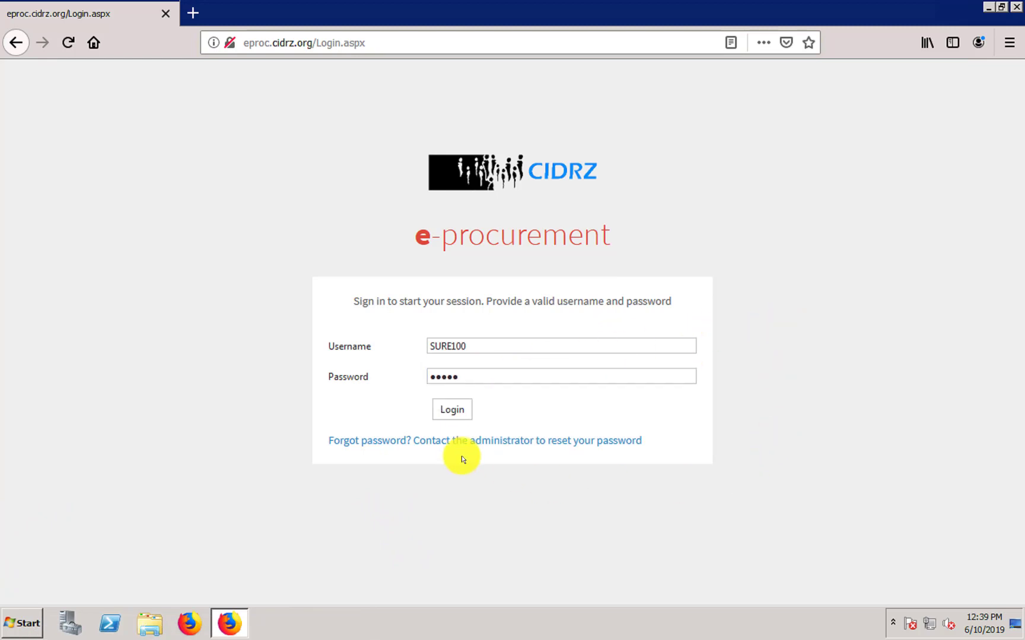
{"action": "left_click", "coordinate": [451, 415]}
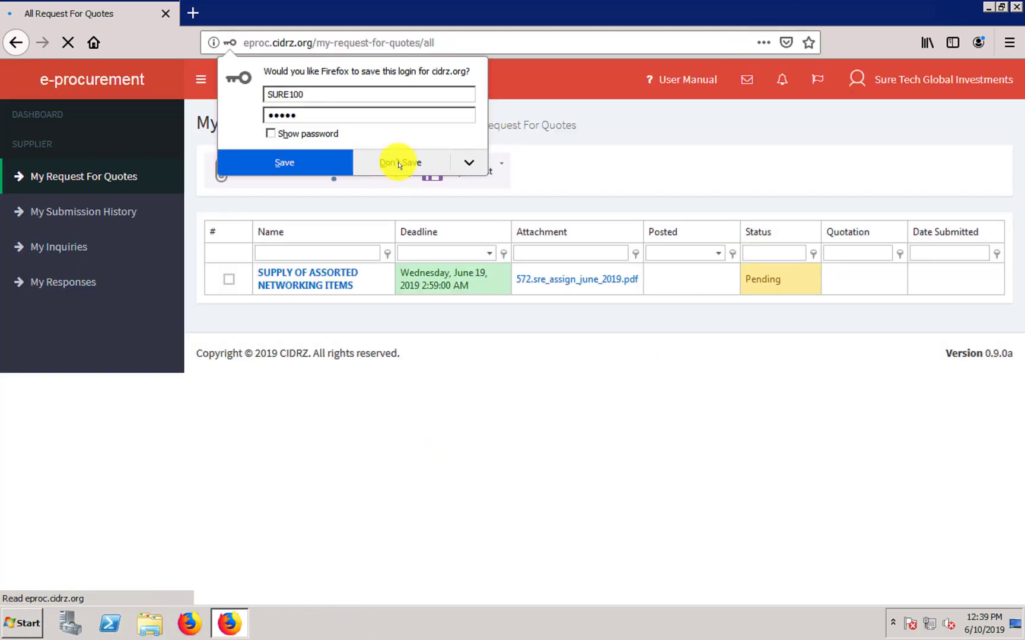
{"action": "left_click", "coordinate": [400, 162]}
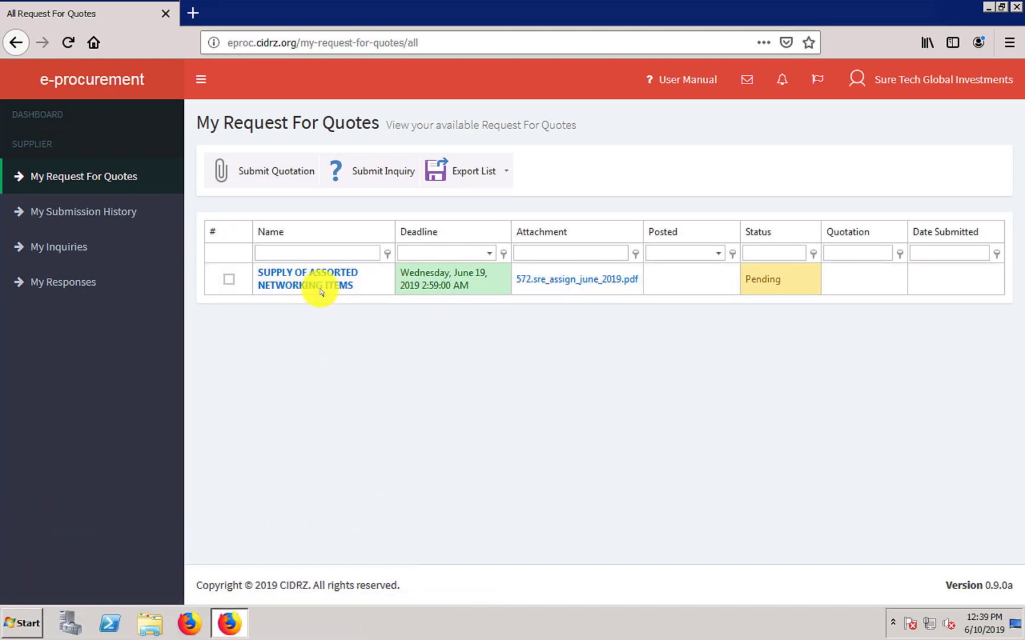
- Open the 572.sre_assign_june_2019.pdf attachment and scroll through the Request for Quotes template
{"action": "left_click", "coordinate": [591, 284]}
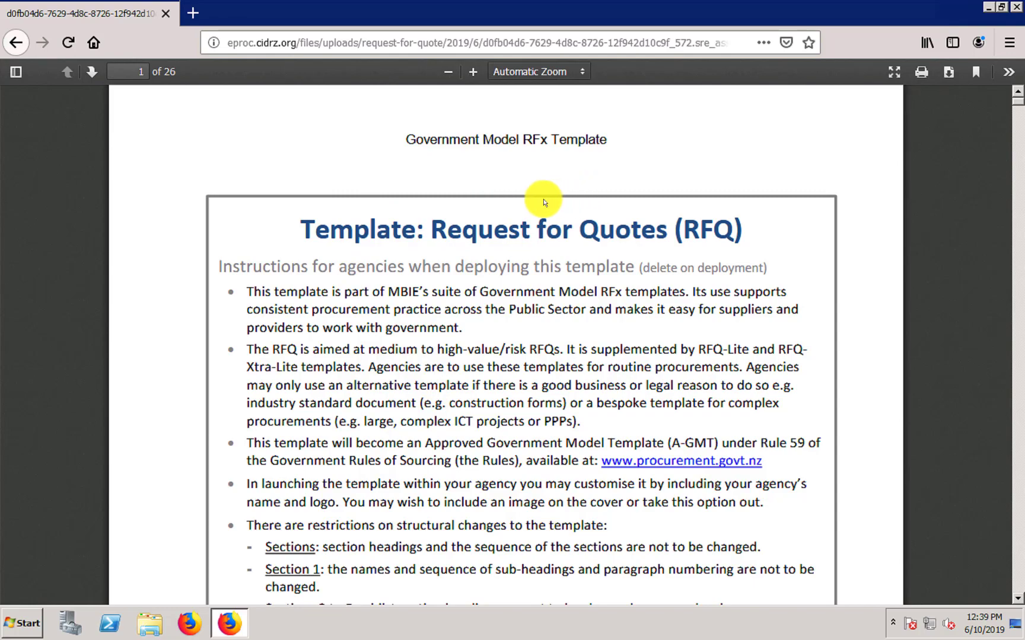
{"action": "scroll", "coordinate": [543, 202], "scroll_direction": "down", "scroll_amount": 8}
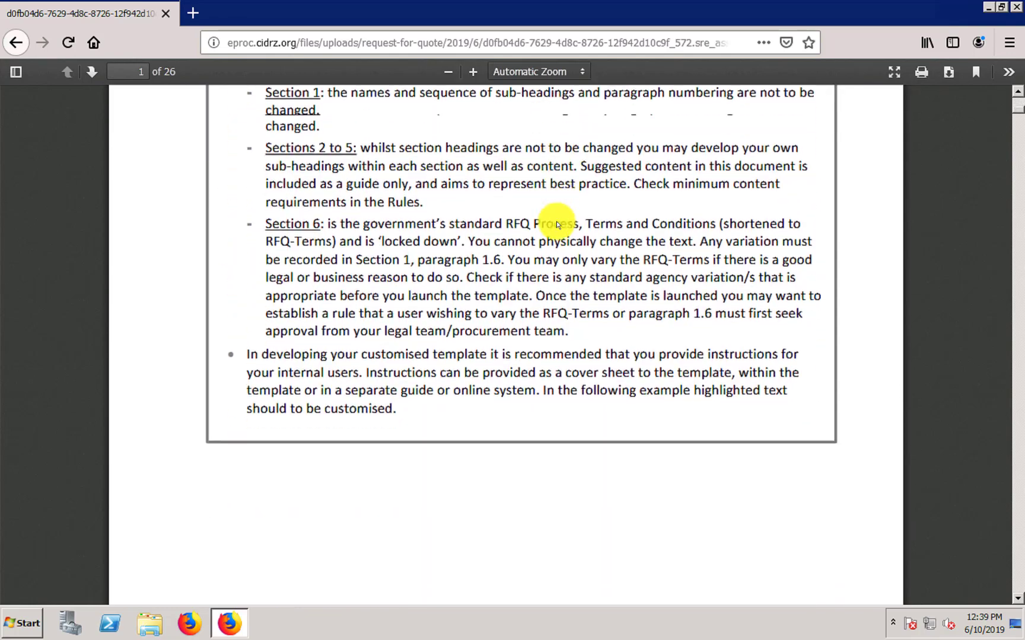
{"action": "scroll", "coordinate": [556, 225], "scroll_direction": "down", "scroll_amount": 1}
{"action": "scroll", "coordinate": [556, 222], "scroll_direction": "up", "scroll_amount": 8}
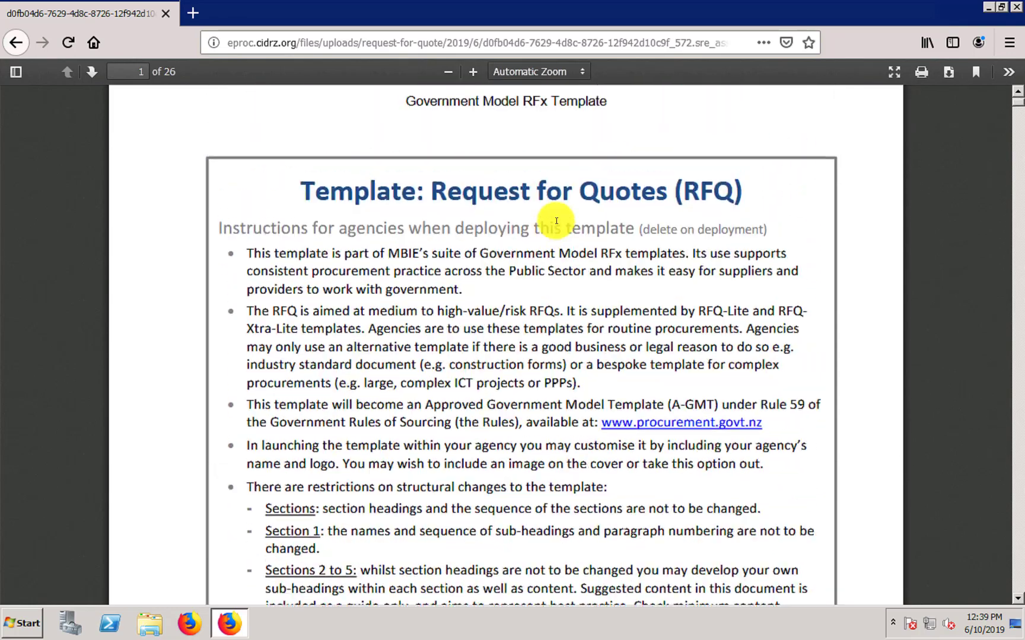
- Go back to the RFQ list and open SUPPLY OF ASSORTED NETWORKING ITEMS, reviewing its details
{"action": "left_click", "coordinate": [24, 39]}
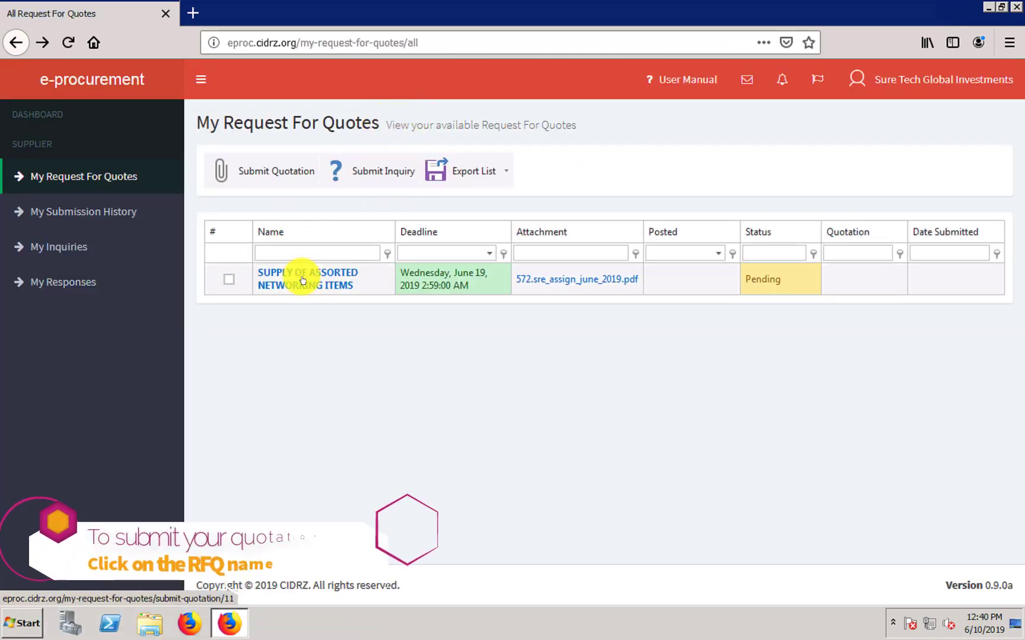
{"action": "left_click", "coordinate": [303, 281]}
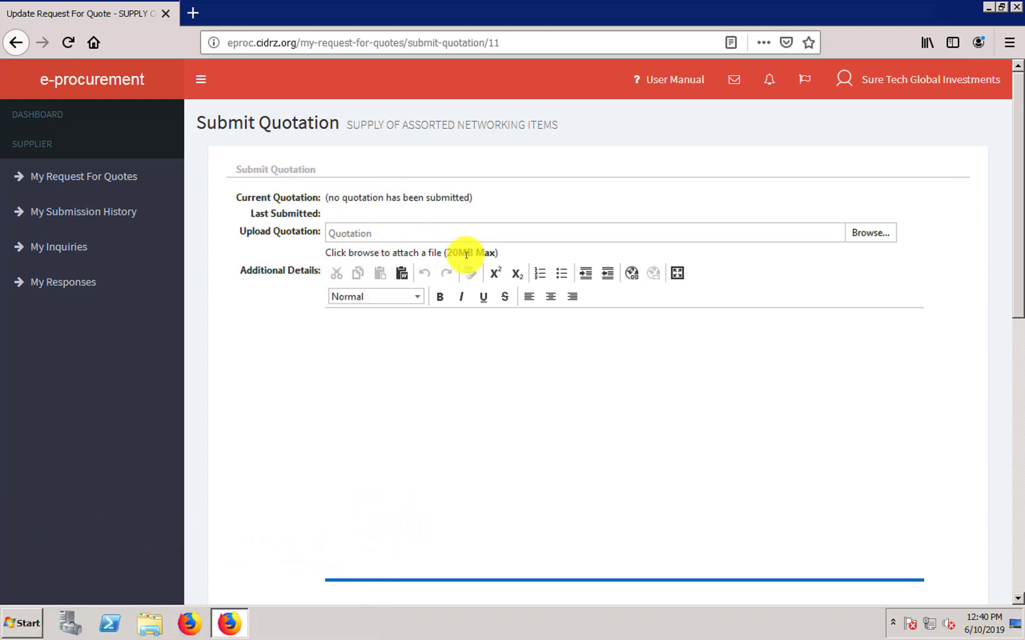
{"action": "left_click_drag", "start_coordinate": [1021, 239], "coordinate": [1009, 441]}
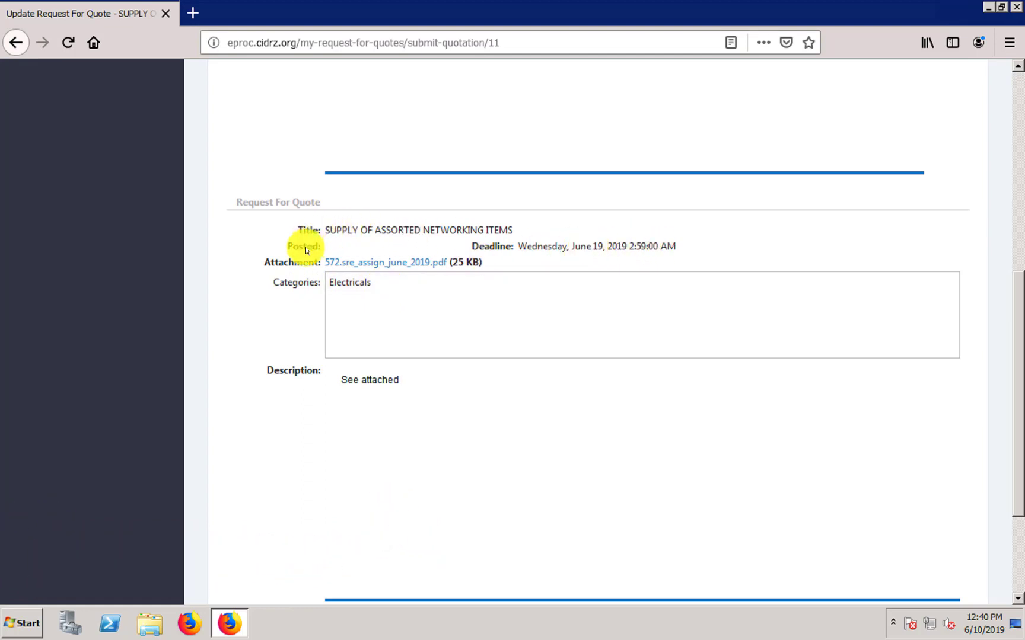
{"action": "scroll", "coordinate": [1002, 114], "scroll_direction": "up", "scroll_amount": 7}
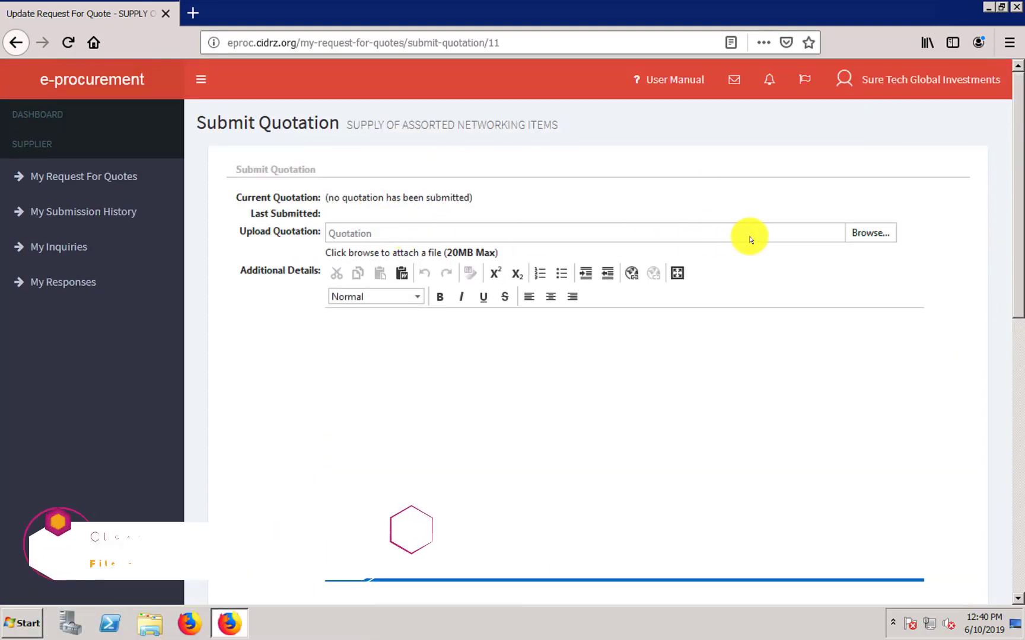
- Upload QuotationSample_A.pdf from the Documents library as the quotation file
{"action": "left_click", "coordinate": [883, 232]}
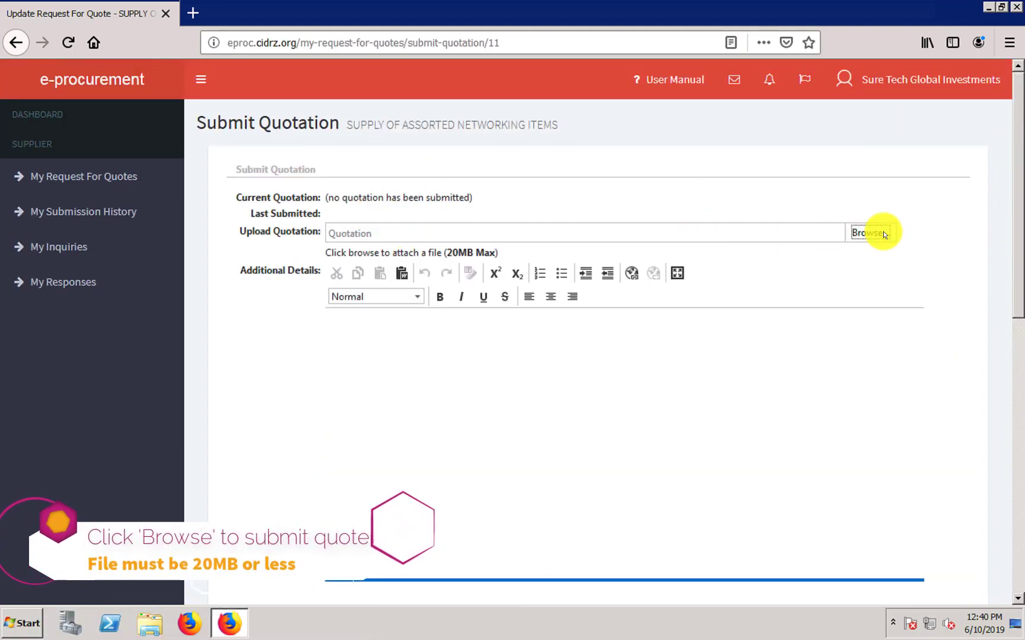
{"action": "left_click", "coordinate": [79, 178]}
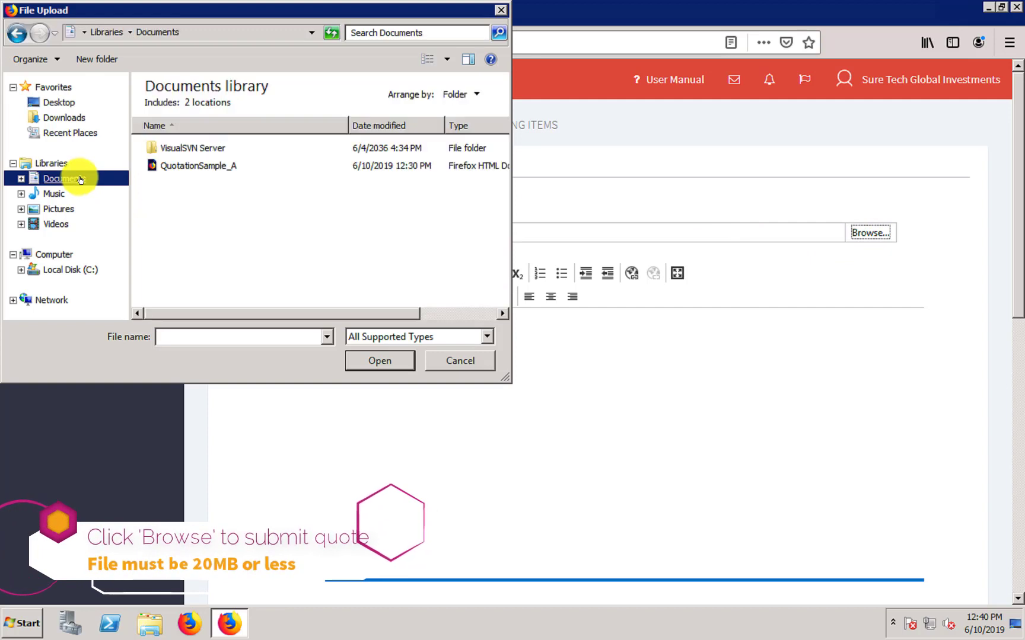
{"action": "left_click", "coordinate": [229, 168]}
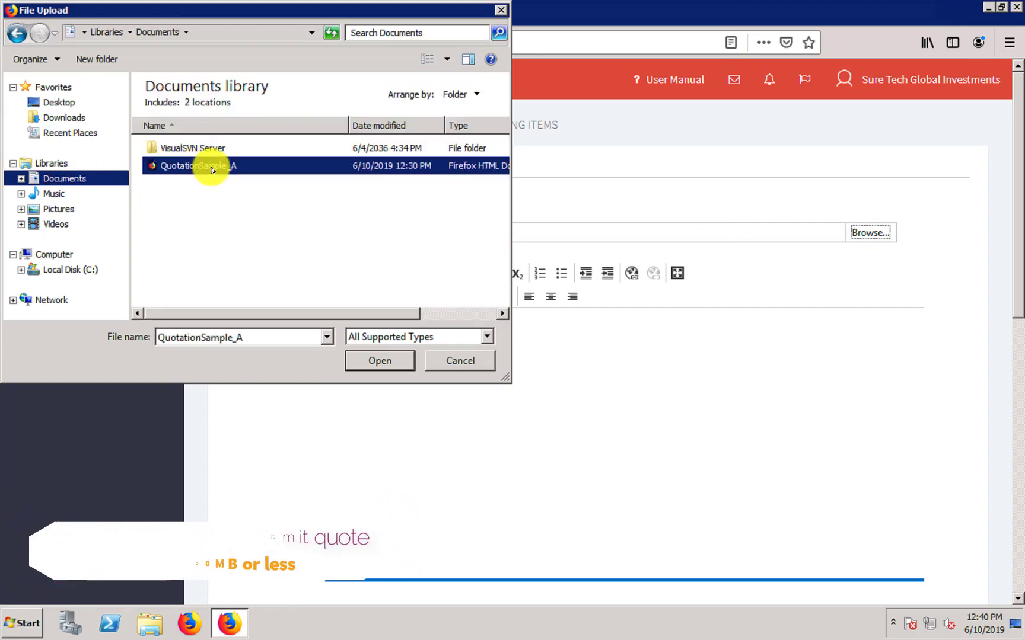
{"action": "left_click", "coordinate": [375, 364]}
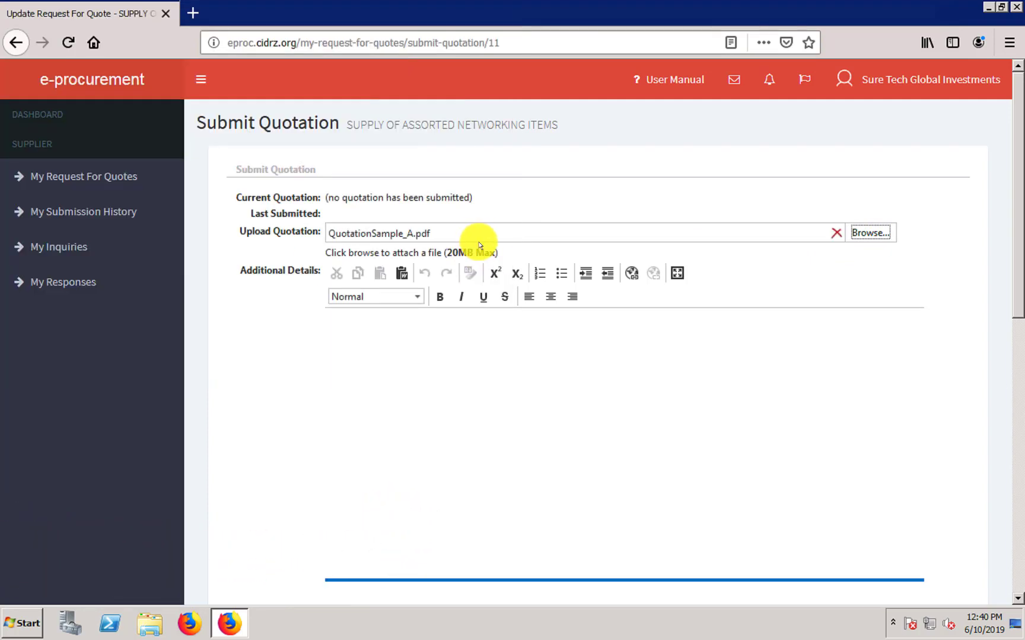
{"action": "left_click", "coordinate": [443, 350]}
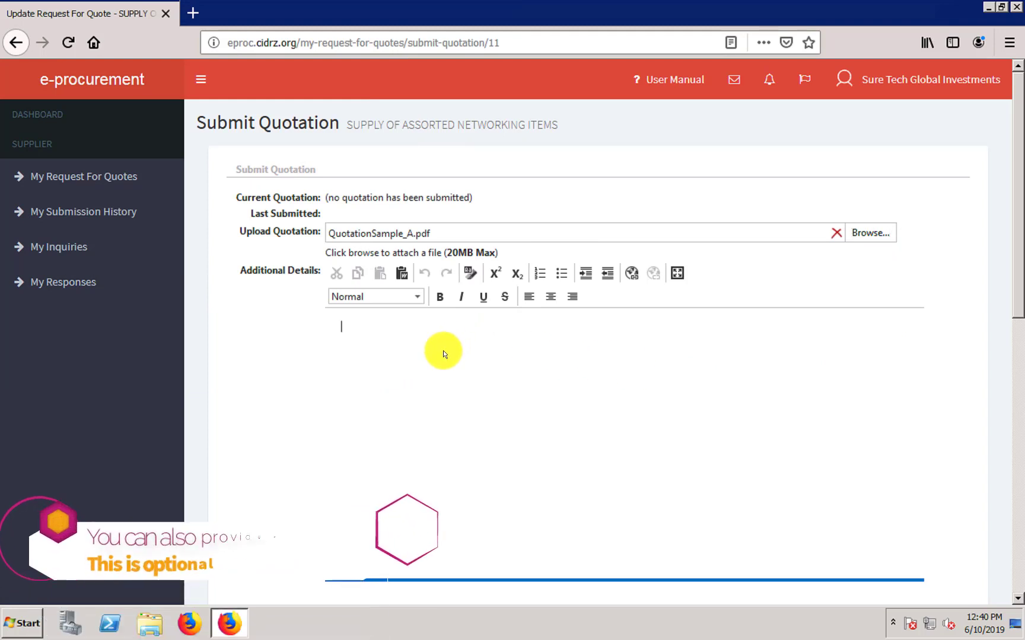
- Type 'I hayed attached the documents. Please refer to document fo' in Additional Details
{"action": "type", "text": "I"}
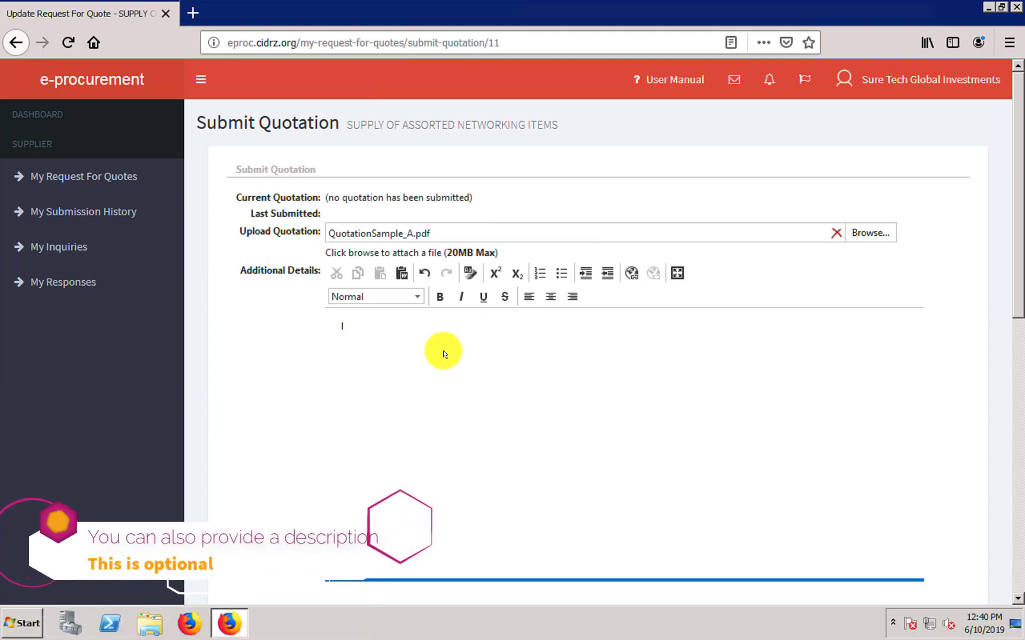
{"action": "type", "text": " hayed att"}
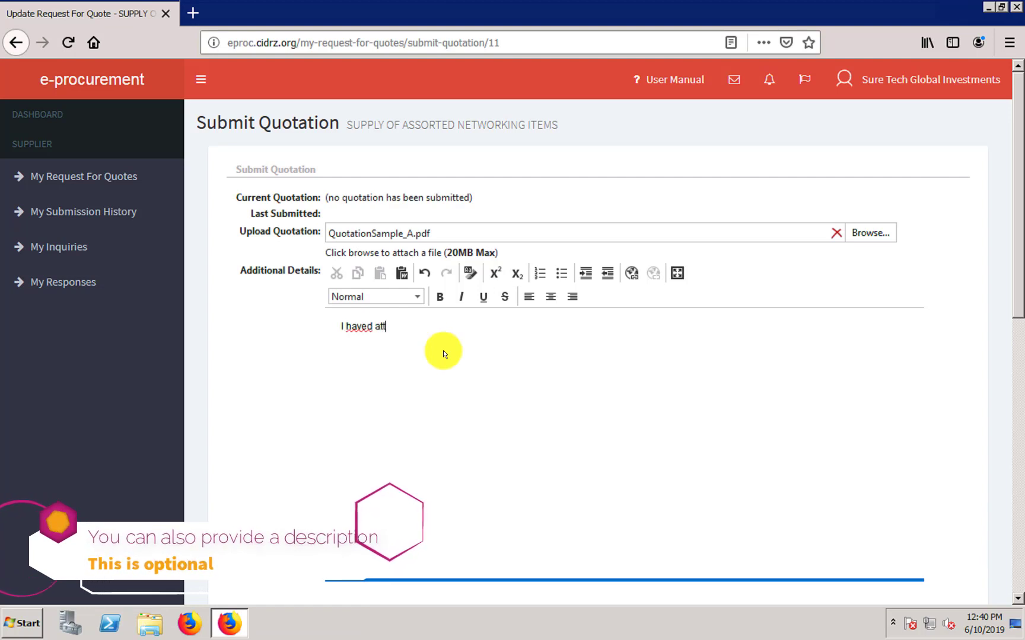
{"action": "type", "text": "ached the do"}
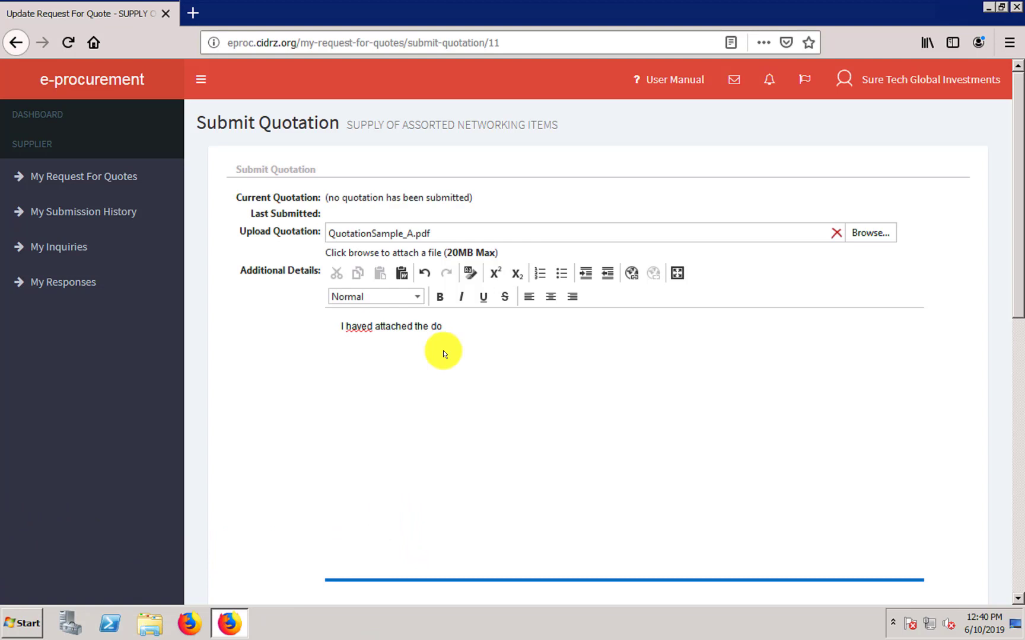
{"action": "type", "text": "cuments.  Please refer to "}
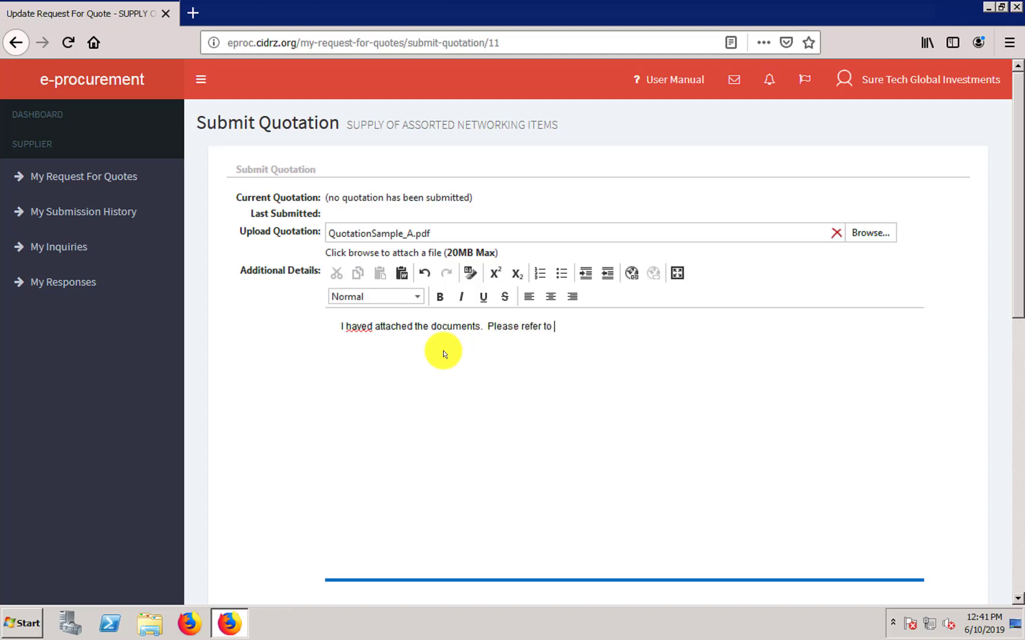
{"action": "type", "text": "document for details."}
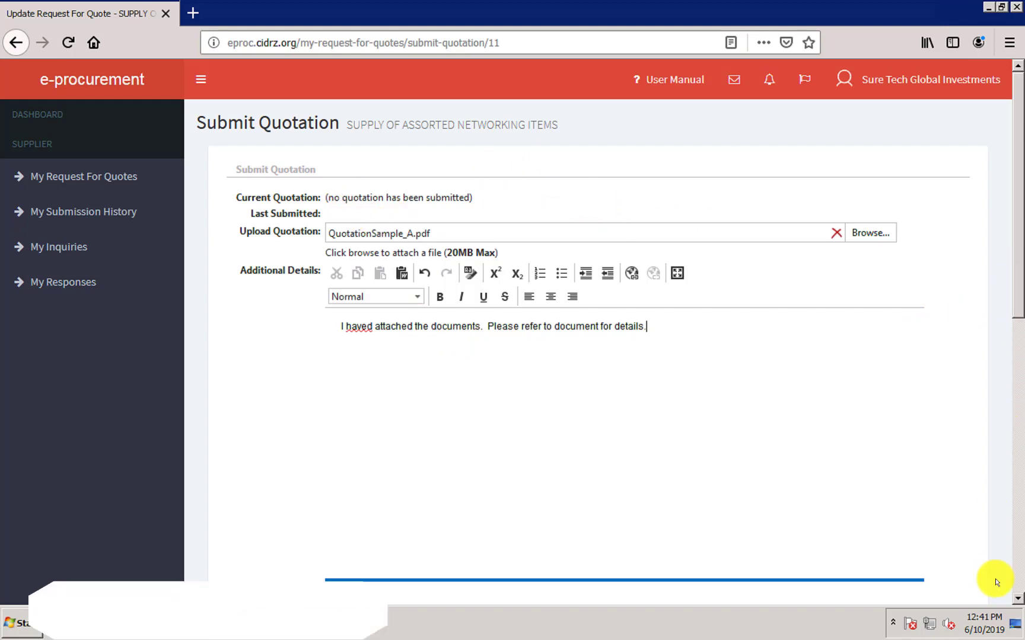
- Submit the quotation with quotationsample_a.pdf attached and confirm the 'Quotation Submitted!' banner
{"action": "scroll", "coordinate": [995, 587], "scroll_direction": "down", "scroll_amount": 10}
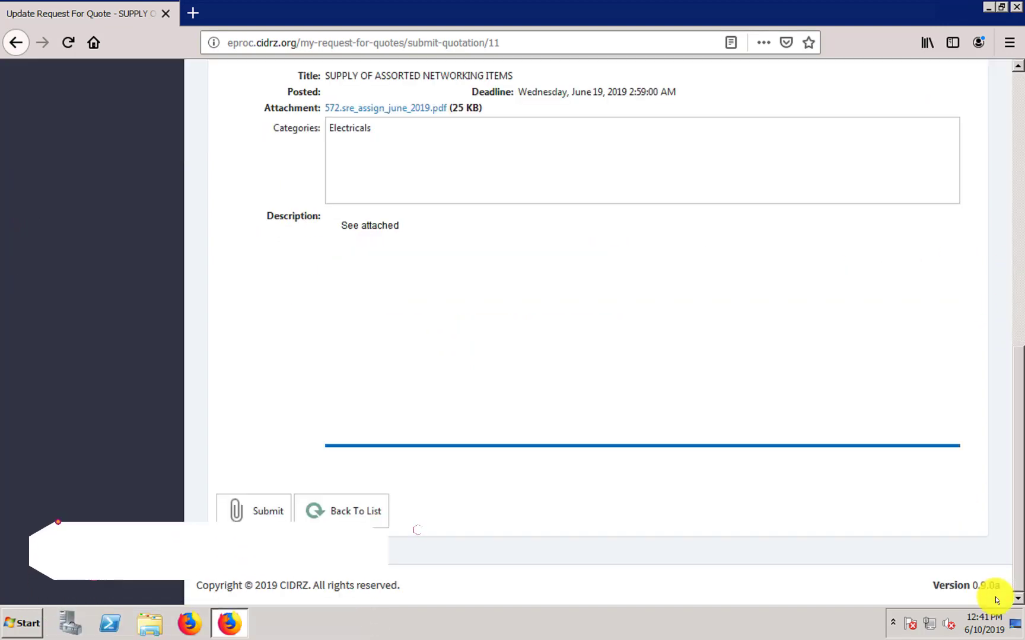
{"action": "left_click", "coordinate": [259, 511]}
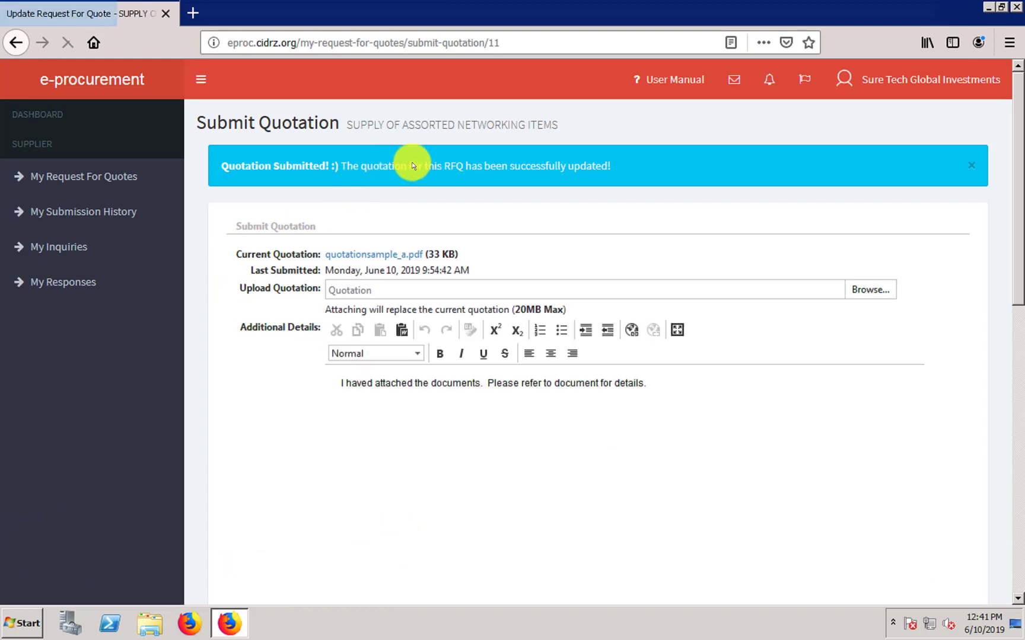
{"action": "left_click", "coordinate": [556, 443]}
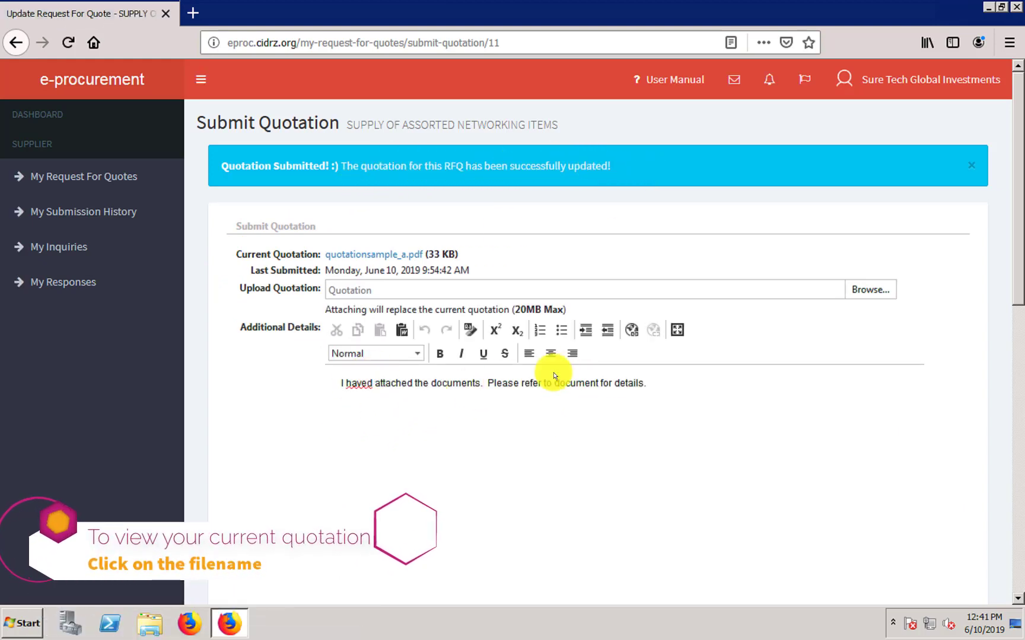
{"action": "left_click", "coordinate": [374, 259]}
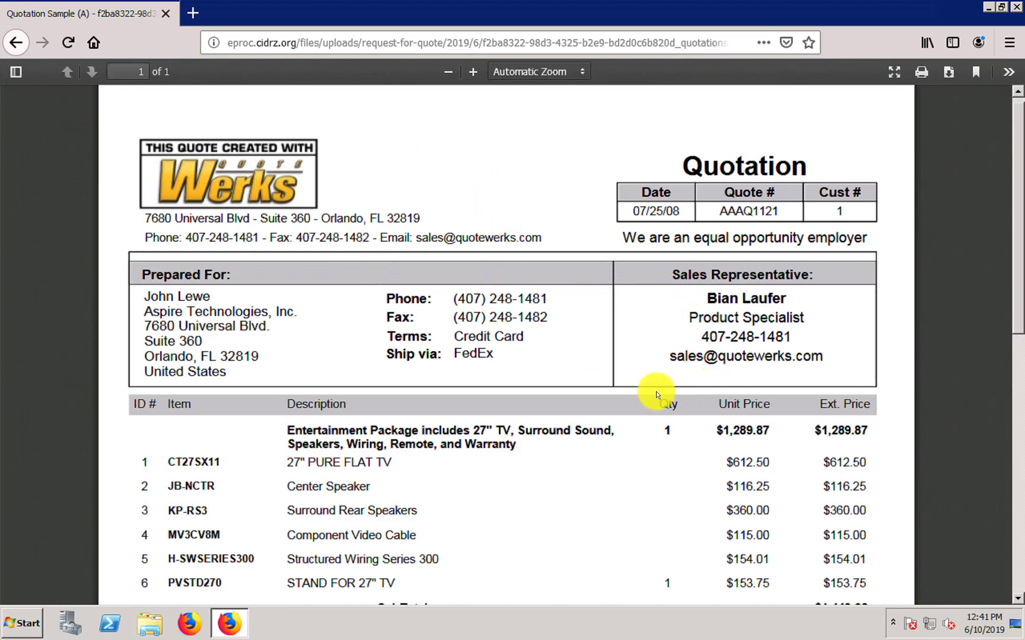
{"action": "scroll", "coordinate": [656, 394], "scroll_direction": "down", "scroll_amount": 5}
{"action": "scroll", "coordinate": [656, 394], "scroll_direction": "down", "scroll_amount": 5}
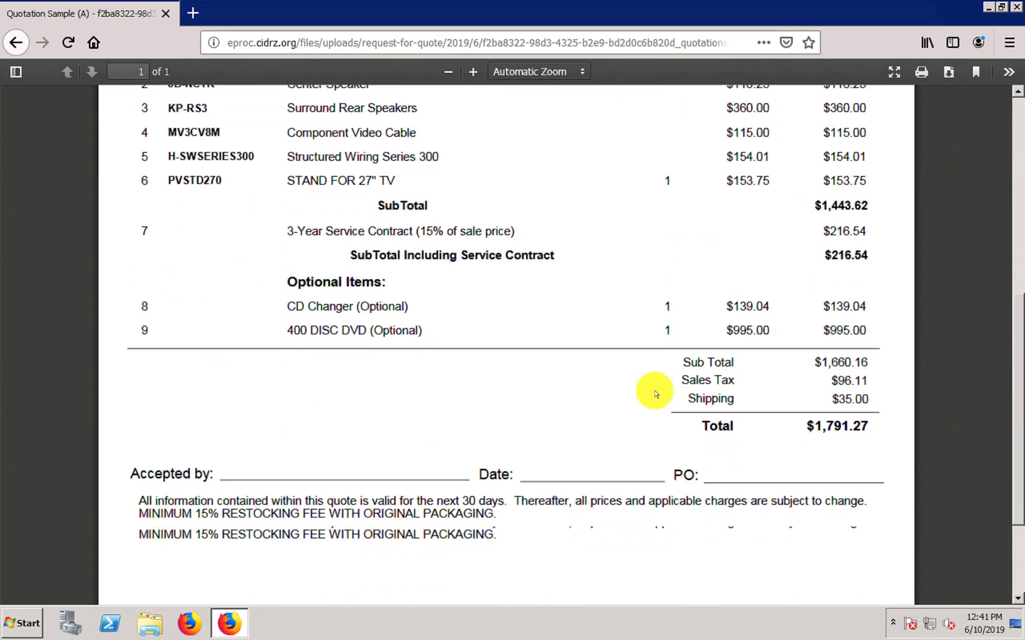
{"action": "scroll", "coordinate": [656, 394], "scroll_direction": "up", "scroll_amount": 10}
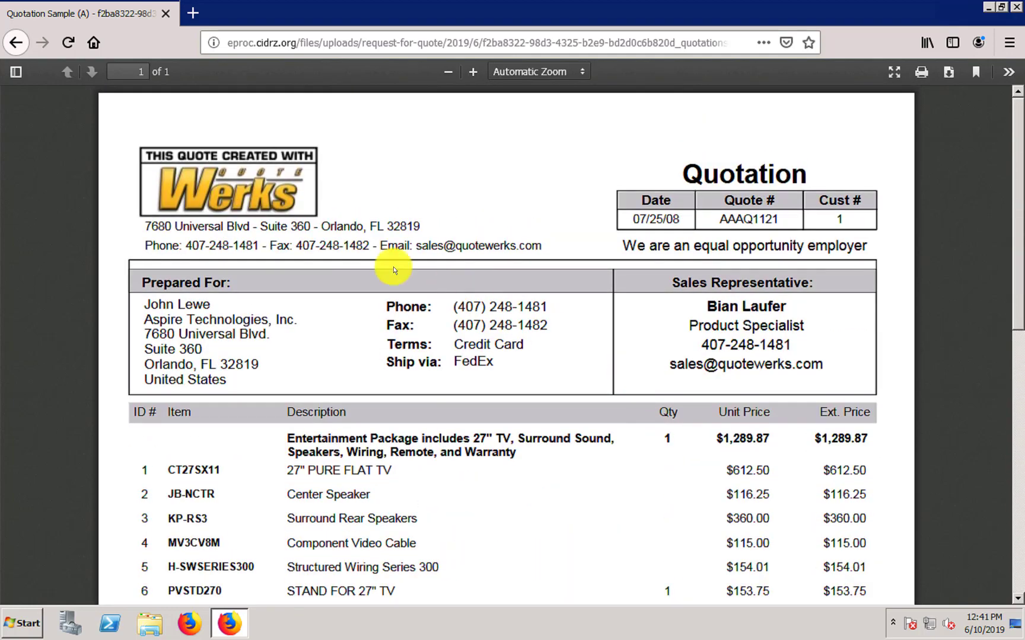
{"action": "left_click", "coordinate": [22, 43]}
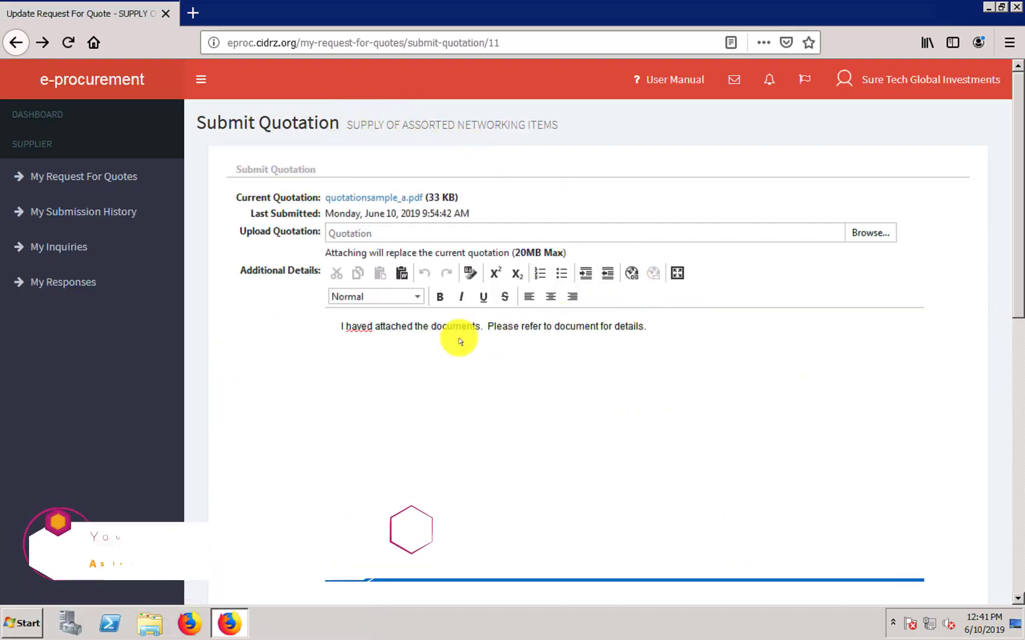
- Delete the note's first sentence so it reads 'Please refer to document for details.'
{"action": "left_click", "coordinate": [487, 327]}
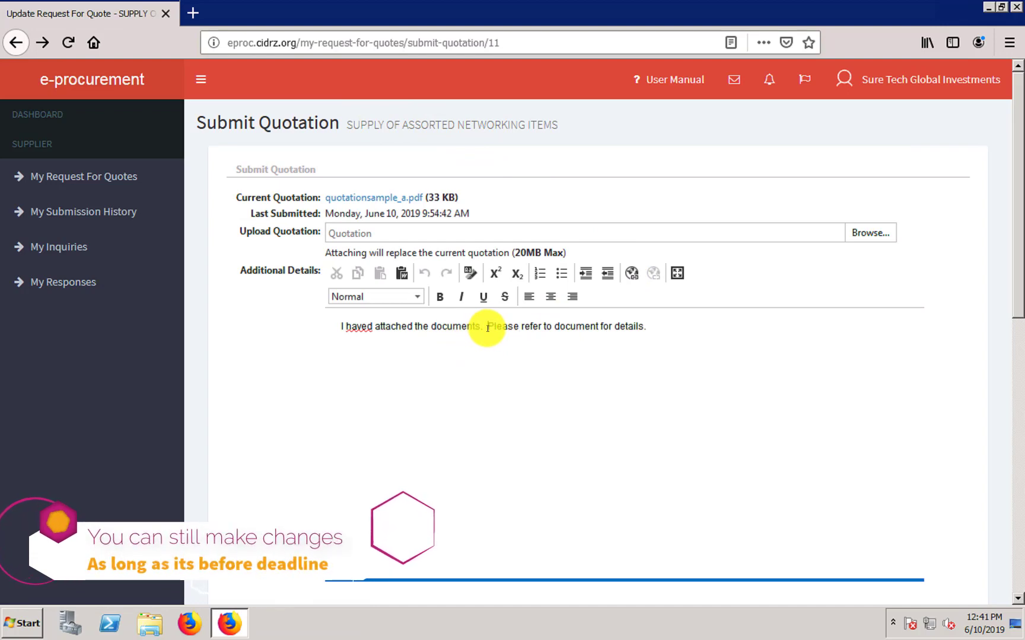
{"action": "key", "text": "BackSpace"}
{"action": "key", "text": "BackSpace"}
{"action": "key", "text": "BackSpace"}
{"action": "key", "text": "BackSpace"}
{"action": "key", "text": "BackSpace"}
{"action": "key", "text": "BackSpace"}
{"action": "key", "text": "BackSpace"}
{"action": "key", "text": "BackSpace"}
{"action": "key", "text": "BackSpace"}
{"action": "key", "text": "BackSpace"}
{"action": "key", "text": "BackSpace"}
{"action": "key", "text": "BackSpace"}
{"action": "key", "text": "BackSpace"}
{"action": "key", "text": "BackSpace"}
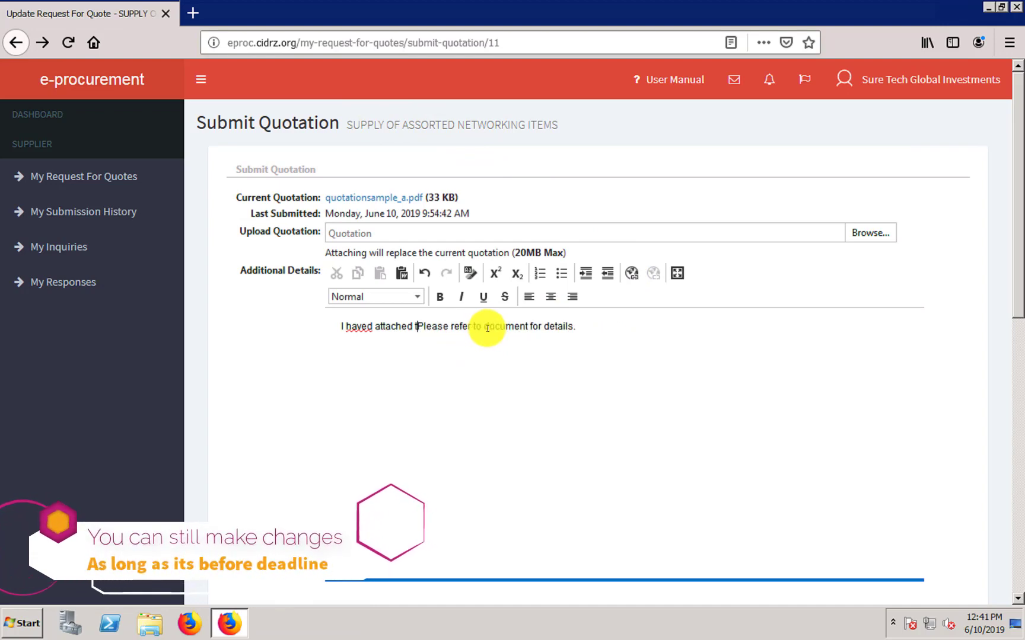
{"action": "key", "text": "BackSpace"}
{"action": "key", "text": "BackSpace"}
{"action": "key", "text": "BackSpace"}
{"action": "key", "text": "BackSpace"}
{"action": "key", "text": "BackSpace"}
{"action": "key", "text": "BackSpace"}
{"action": "key", "text": "BackSpace"}
{"action": "key", "text": "BackSpace"}
{"action": "key", "text": "BackSpace"}
{"action": "key", "text": "BackSpace"}
{"action": "key", "text": "BackSpace"}
{"action": "key", "text": "BackSpace"}
{"action": "key", "text": "BackSpace"}
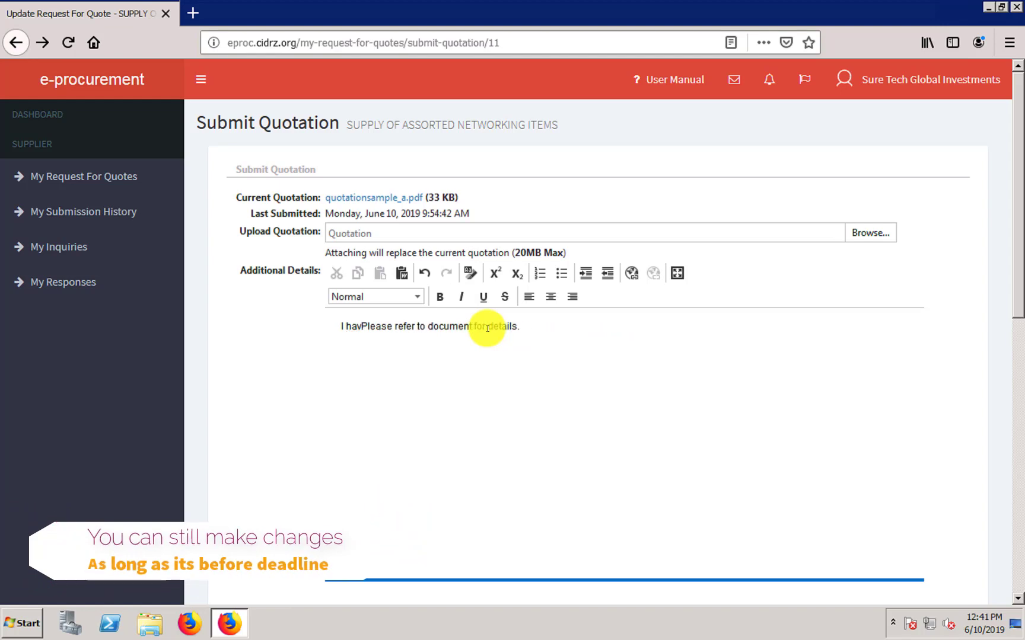
{"action": "key", "text": "BackSpace"}
{"action": "key", "text": "BackSpace"}
{"action": "key", "text": "BackSpace"}
{"action": "key", "text": "BackSpace"}
{"action": "key", "text": "BackSpace"}
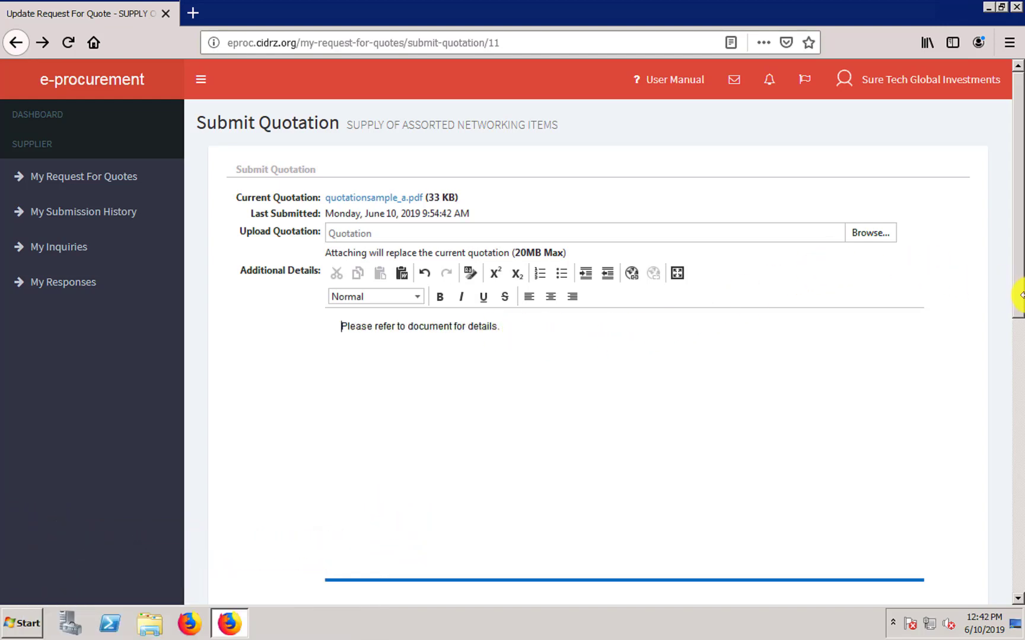
- Resubmit the quotation with the revised note, now last submitted at 9:55:23 AM
{"action": "scroll", "coordinate": [1018, 540], "scroll_direction": "down", "scroll_amount": 10}
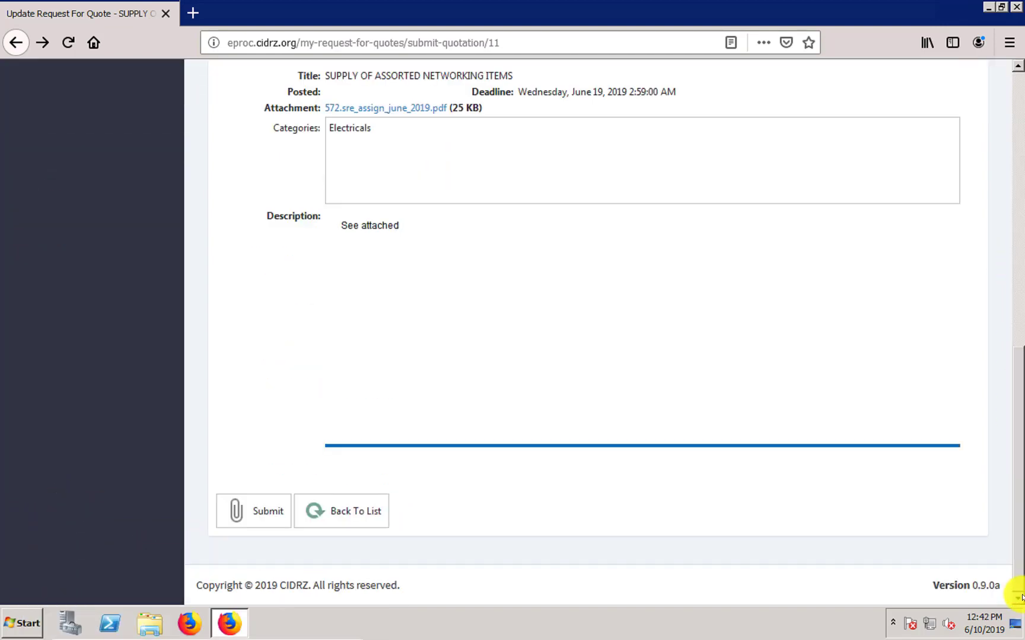
{"action": "left_click", "coordinate": [243, 512]}
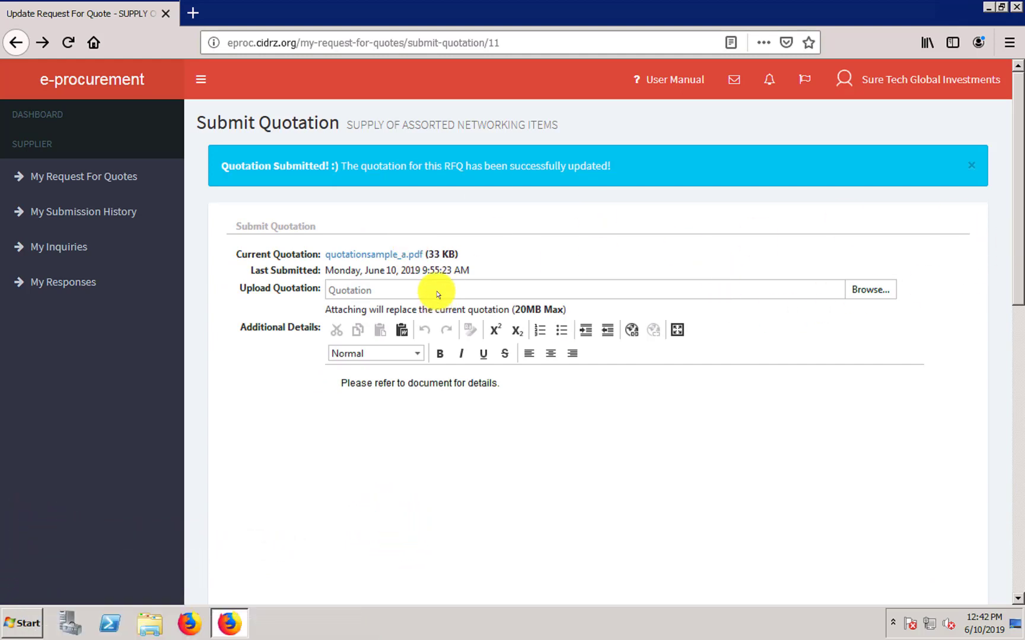
{"action": "left_click_drag", "start_coordinate": [1020, 286], "coordinate": [1016, 578]}
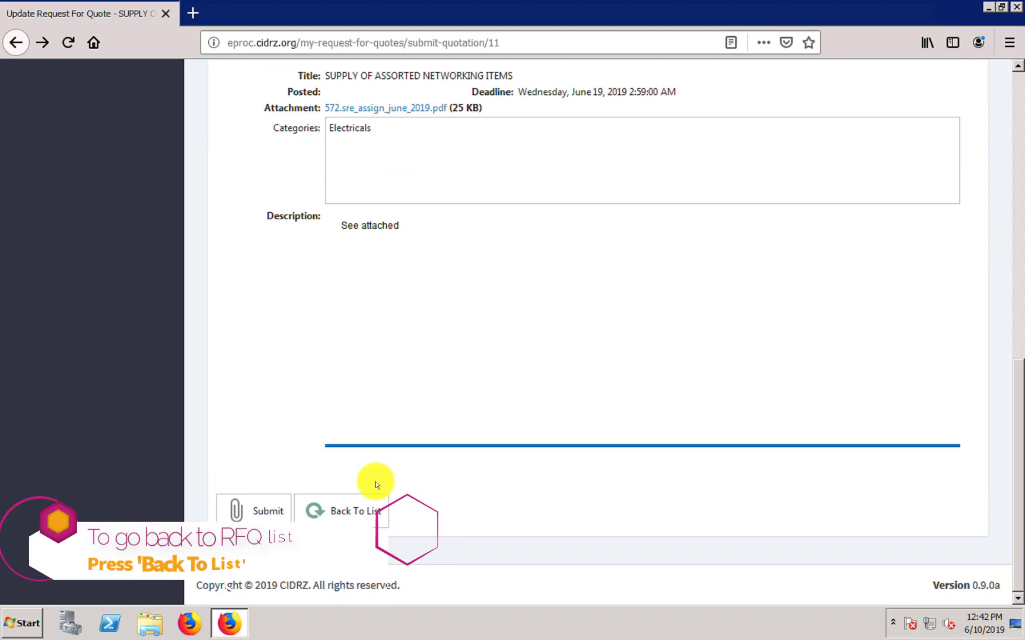
- Go back to My Request For Quotes to see the networking-items RFQ marked Submitted
{"action": "left_click", "coordinate": [333, 511]}
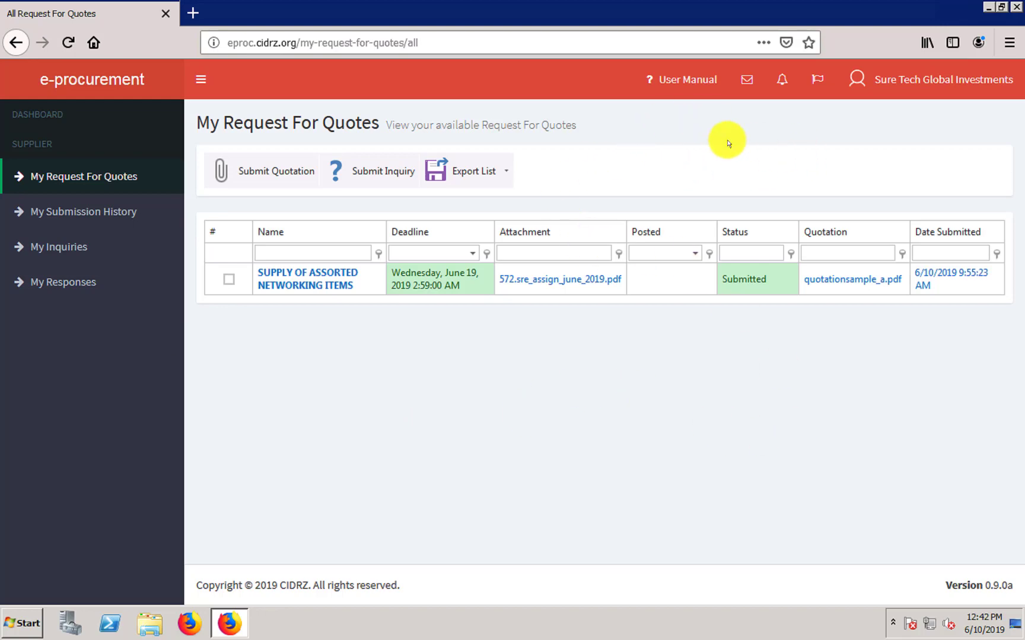
- Read the Logging In section of EPROCUREMENT-SUPPLIERS-MANUAL.pdf, then return to the quotes list
{"action": "left_click", "coordinate": [674, 82]}
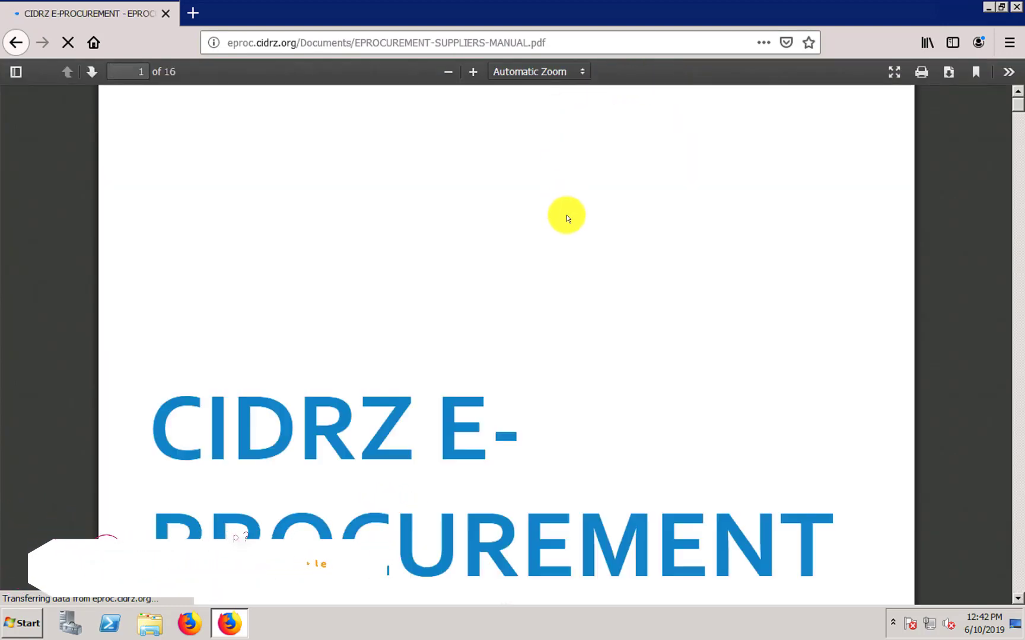
{"action": "scroll", "coordinate": [787, 251], "scroll_direction": "down", "scroll_amount": 3}
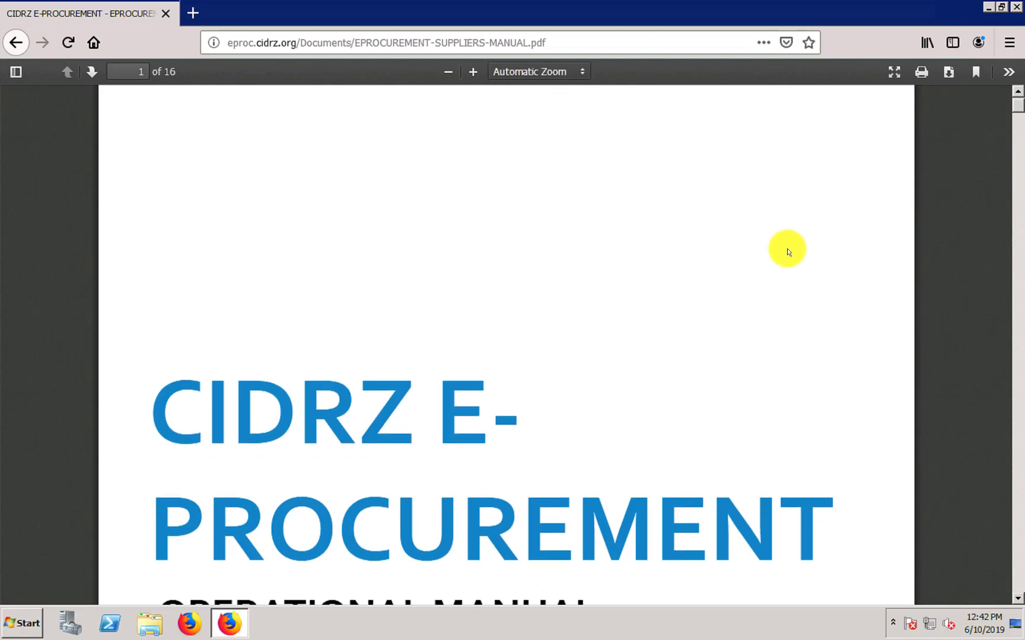
{"action": "scroll", "coordinate": [786, 248], "scroll_direction": "down", "scroll_amount": 5}
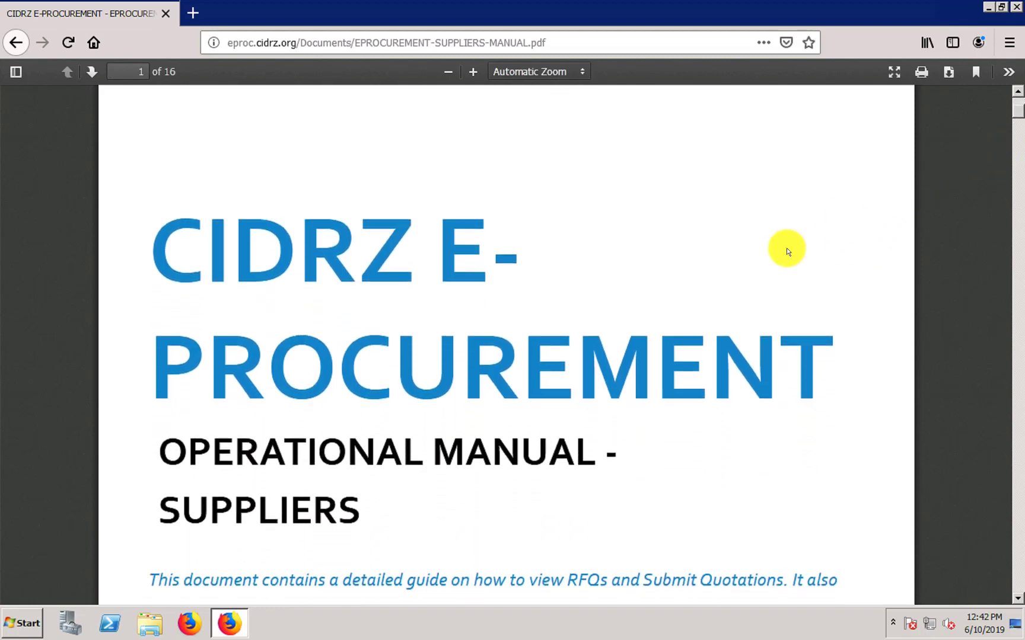
{"action": "scroll", "coordinate": [786, 248], "scroll_direction": "down", "scroll_amount": 12}
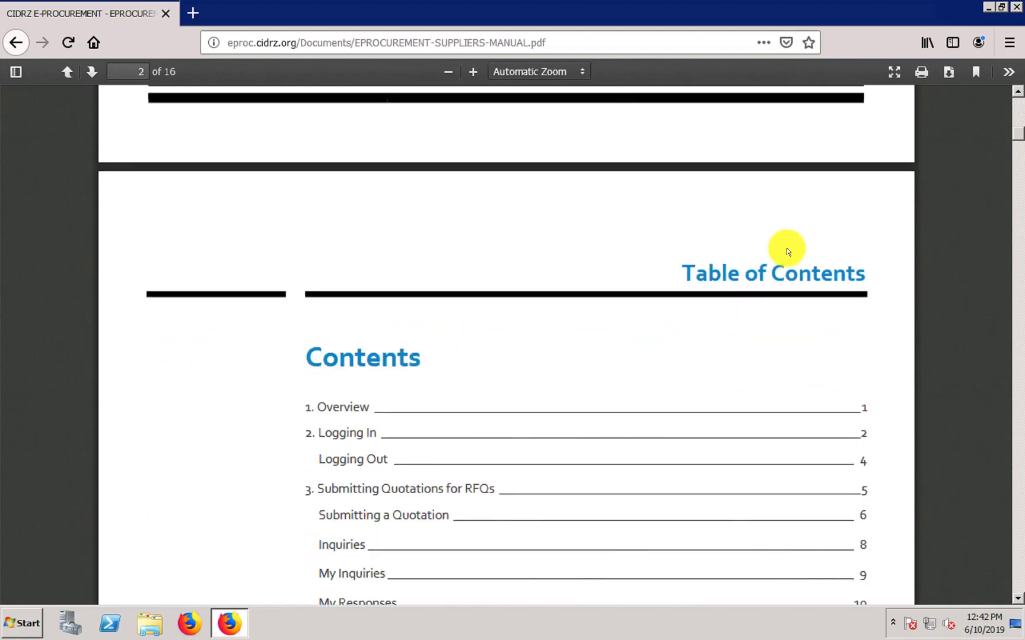
{"action": "scroll", "coordinate": [786, 248], "scroll_direction": "down", "scroll_amount": 10}
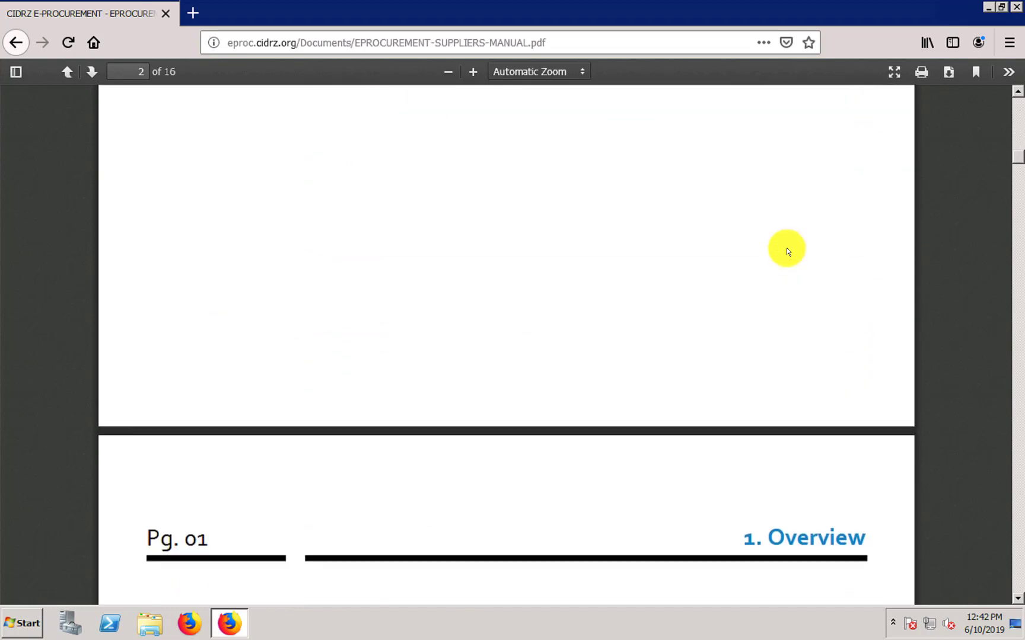
{"action": "scroll", "coordinate": [786, 248], "scroll_direction": "down", "scroll_amount": 12}
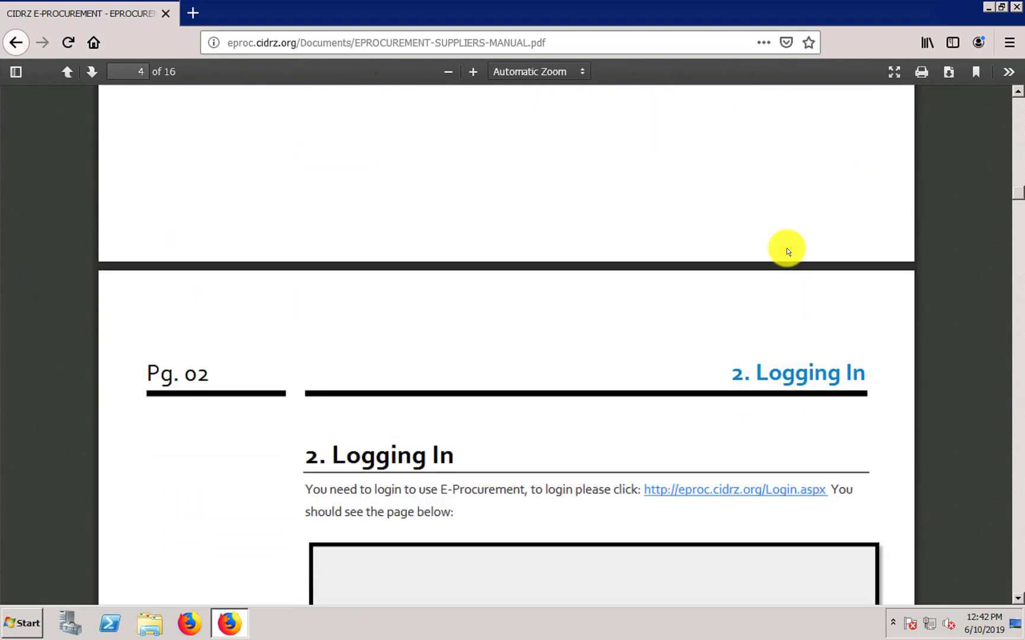
{"action": "scroll", "coordinate": [786, 248], "scroll_direction": "down", "scroll_amount": 3}
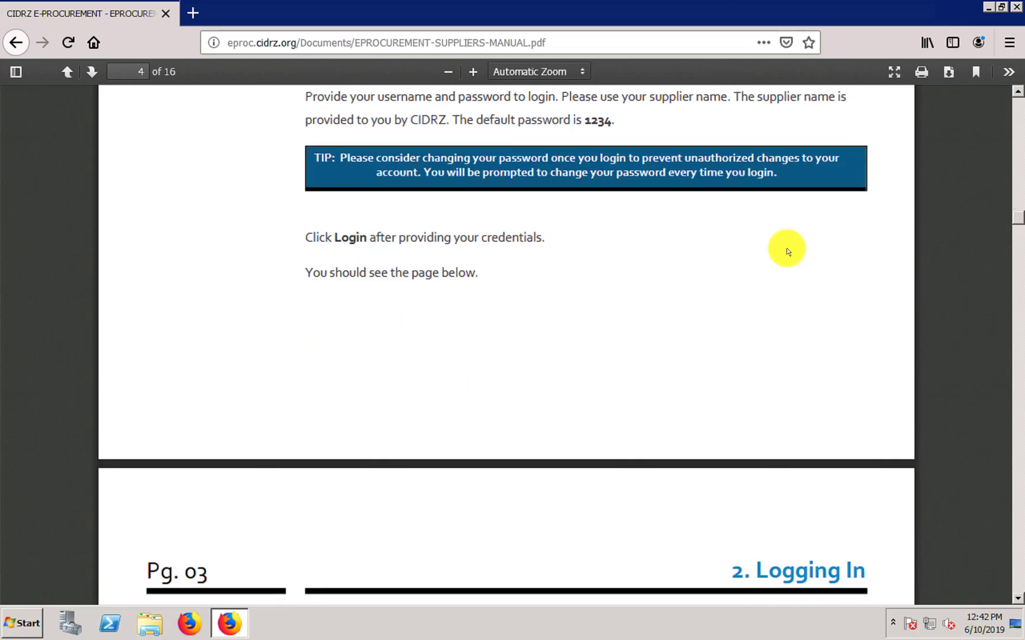
{"action": "scroll", "coordinate": [373, 156], "scroll_direction": "up", "scroll_amount": 6}
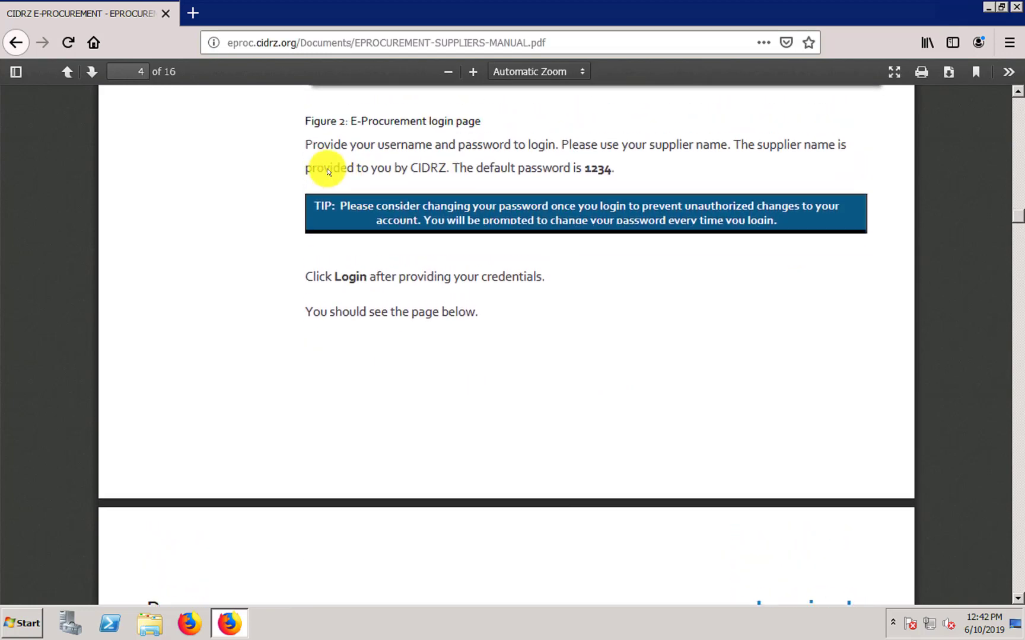
{"action": "scroll", "coordinate": [103, 304], "scroll_direction": "up", "scroll_amount": 2}
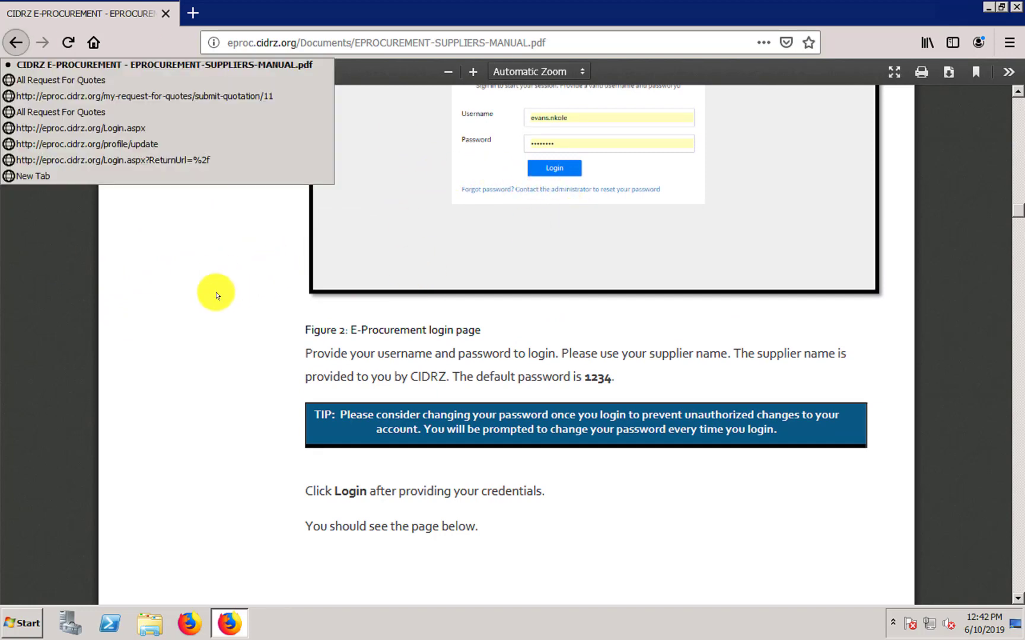
{"action": "left_click", "coordinate": [74, 264]}
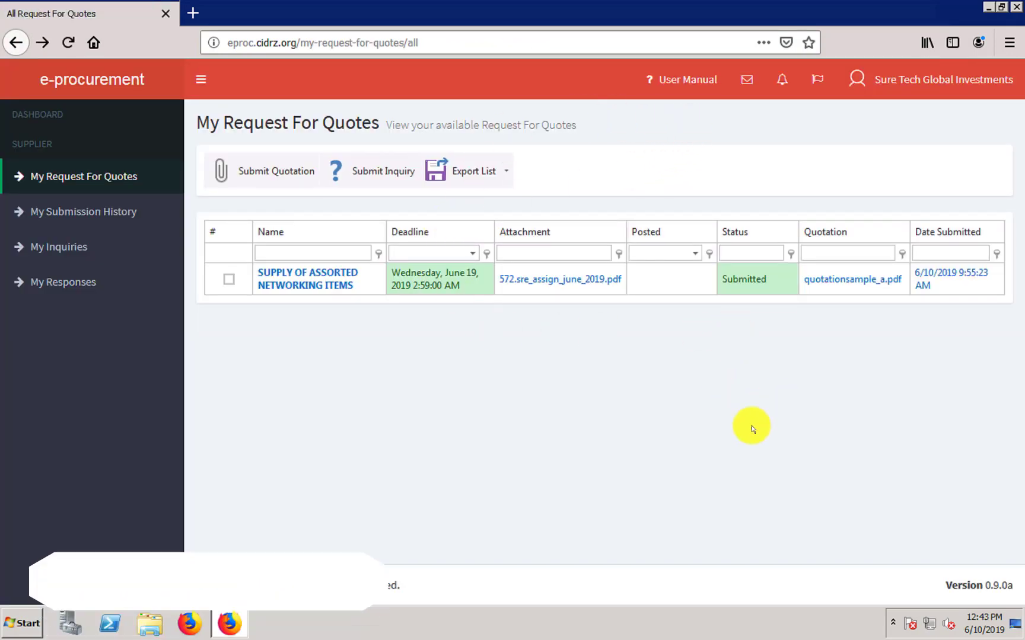
- Sign out of the supplier account from the company-name menu at top right
{"action": "left_click", "coordinate": [922, 76]}
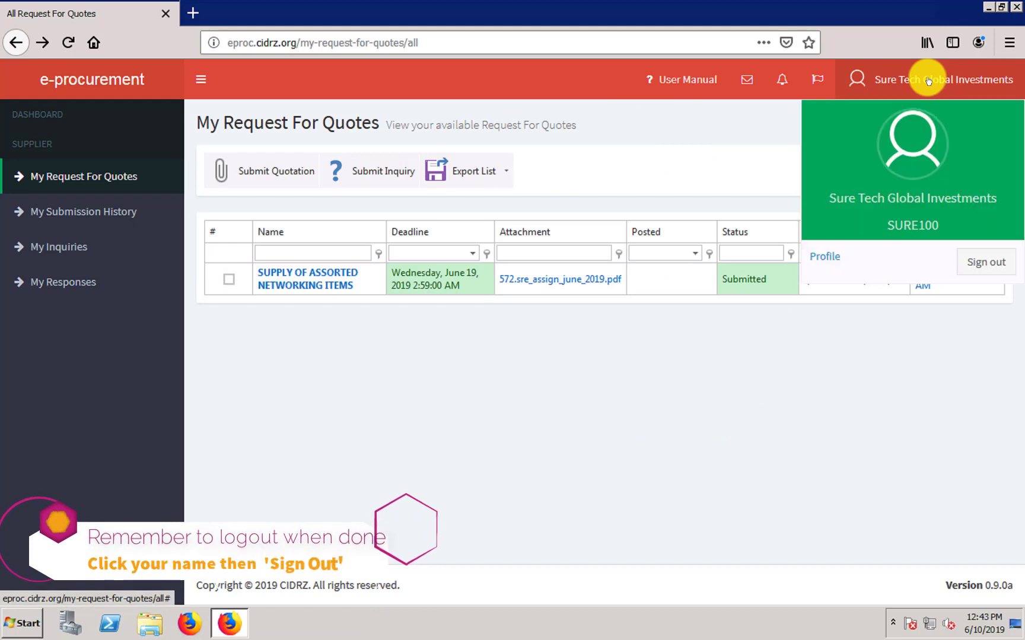
{"action": "left_click", "coordinate": [982, 269]}
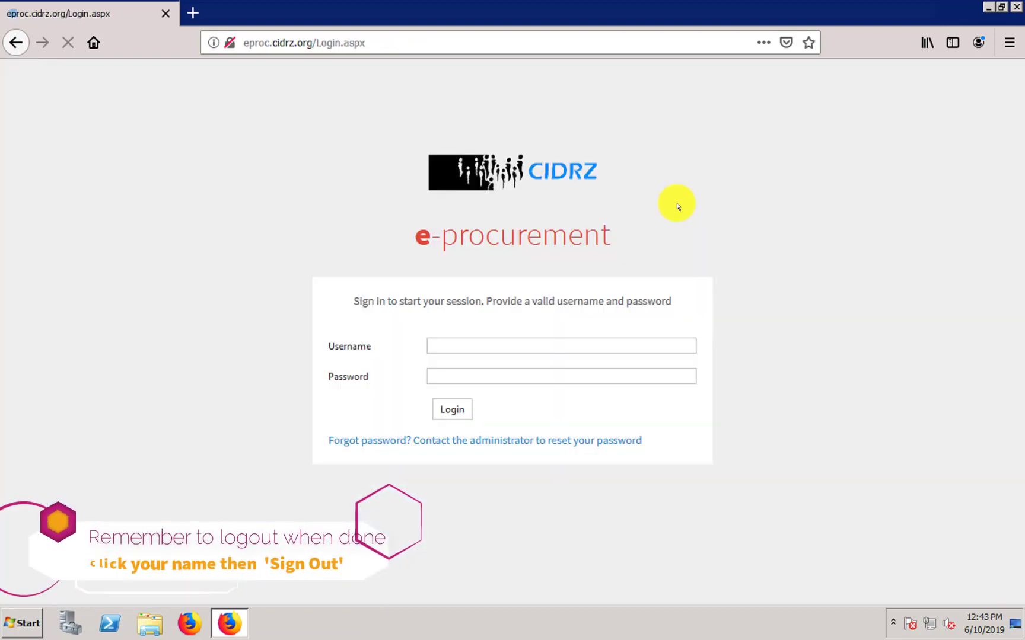